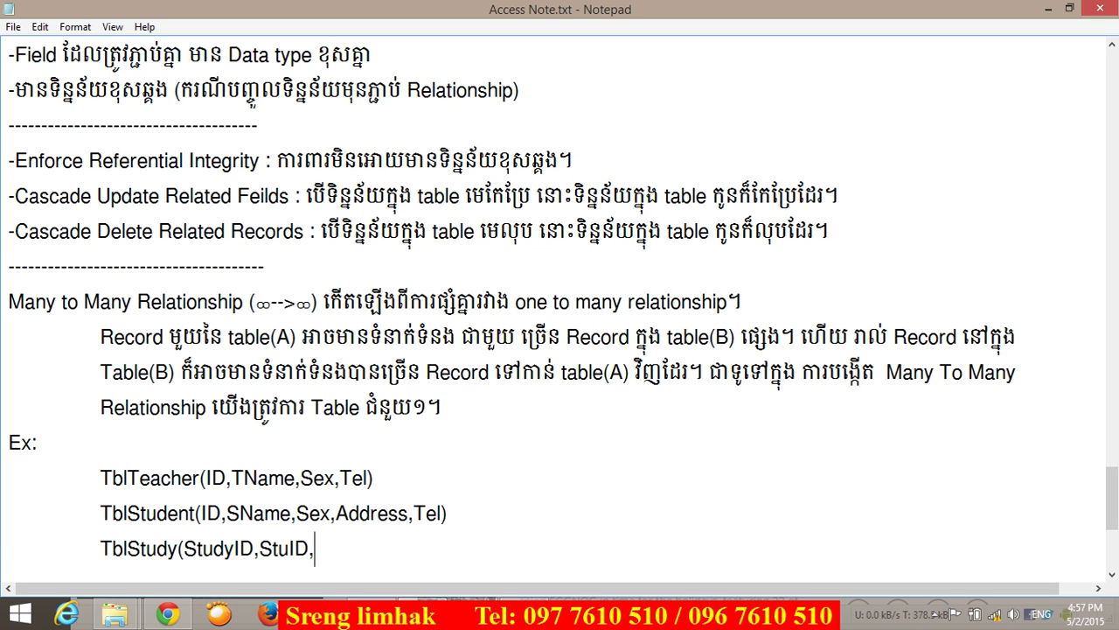
Complete the TblStudy line in the notes with Subject, TId and StartDate, and add blank lines below it
{"action": "type", "text": "Re"}
{"action": "key", "text": "BackSpace"}
{"action": "key", "text": "BackSpace"}
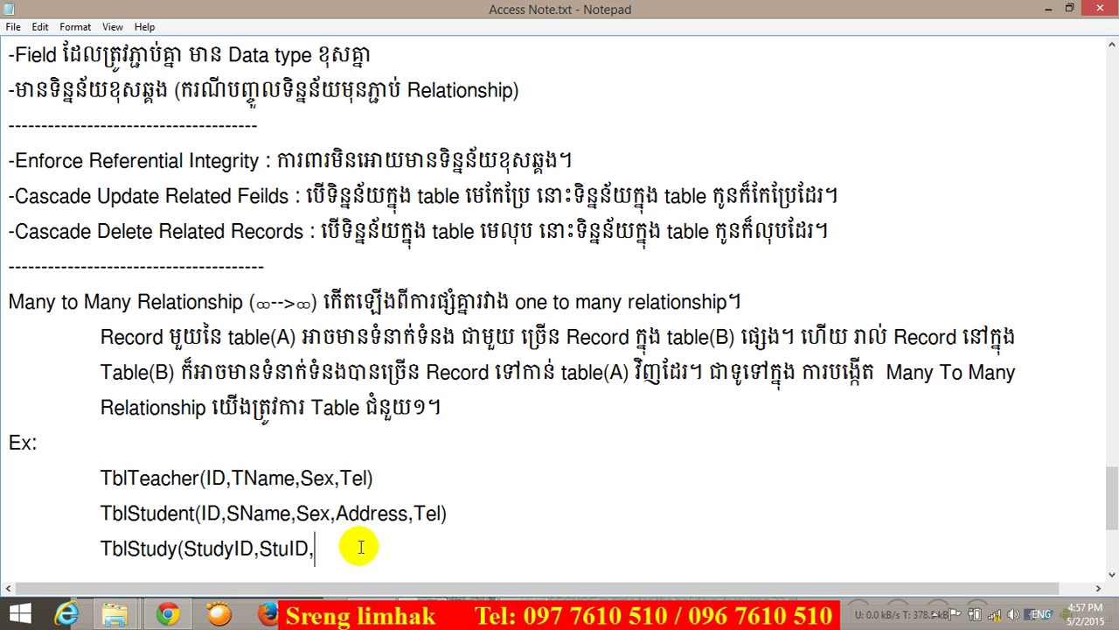
{"action": "type", "text": "Subject,"}
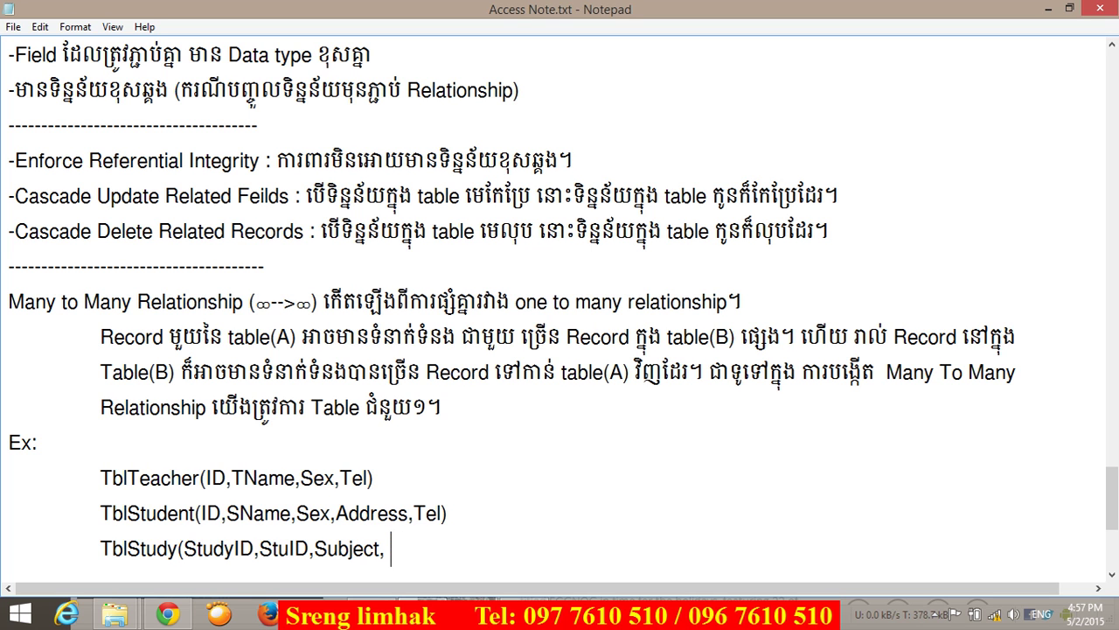
{"action": "type", "text": "d,StartDate"}
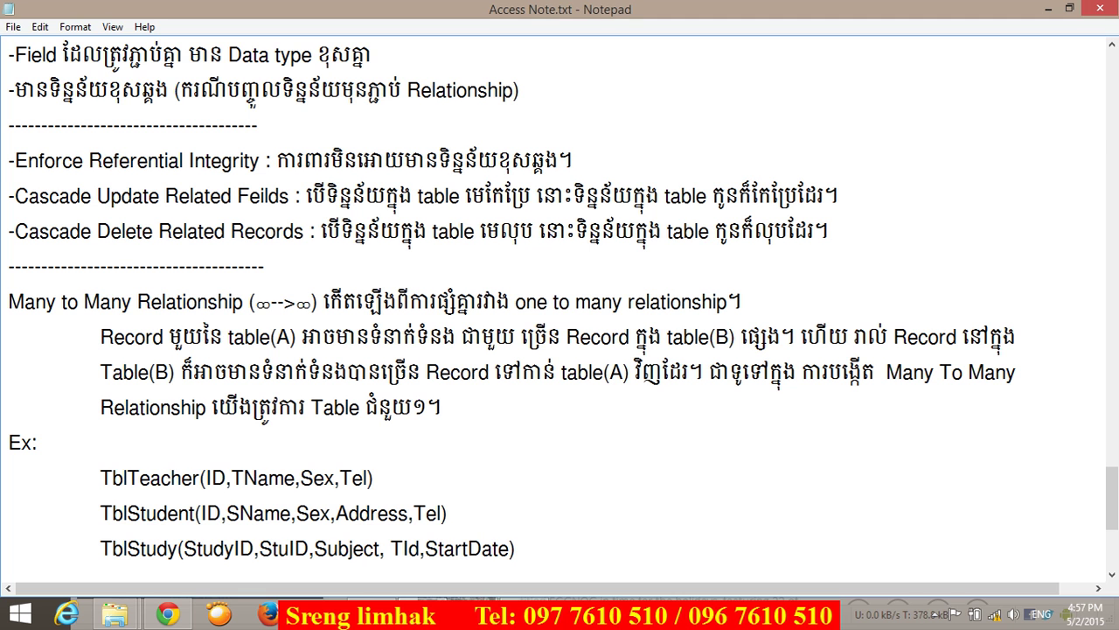
{"action": "key", "text": "Return"}
{"action": "key", "text": "Return"}
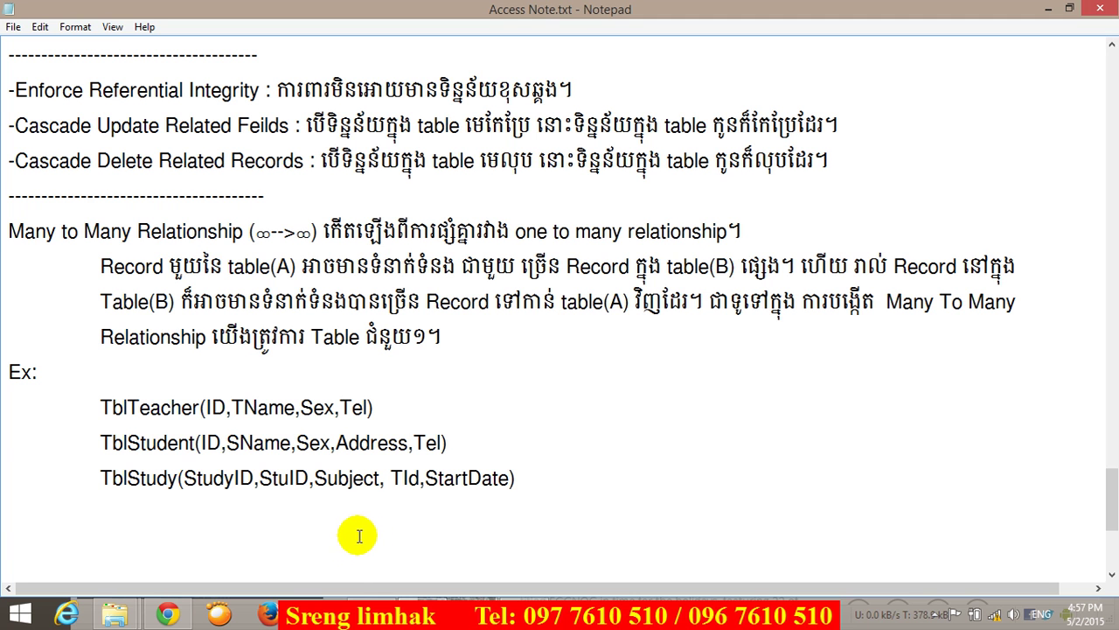
Switch to Access, close the open TblCategory1 and TblProduct1 tables, and place its reduced window beside the table notes
{"action": "left_click", "coordinate": [367, 613]}
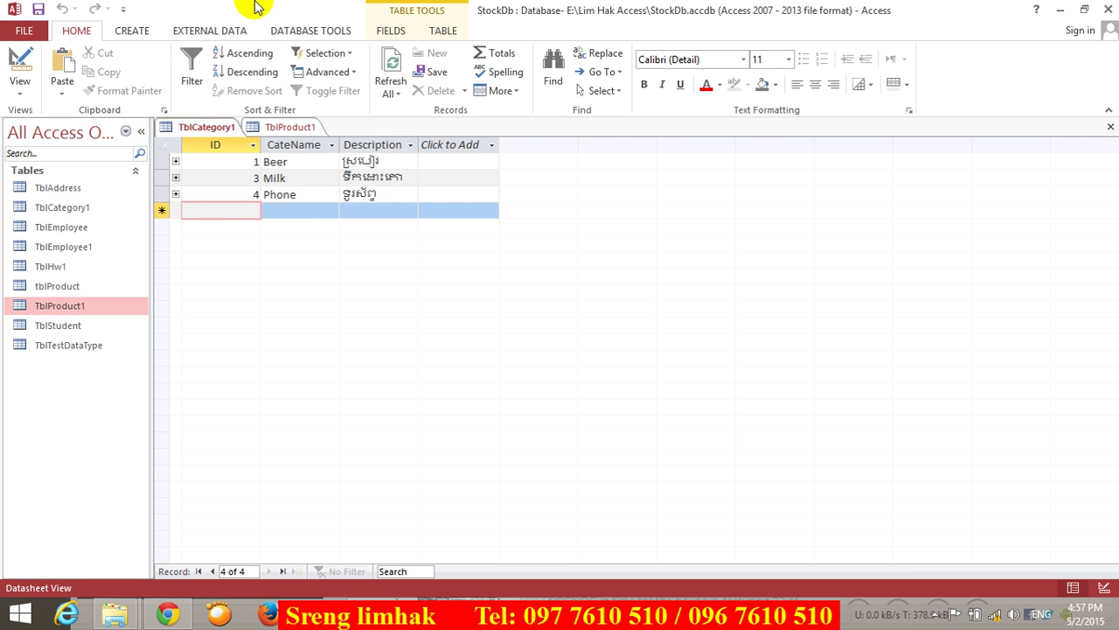
{"action": "double_click", "coordinate": [278, 8]}
{"action": "right_click", "coordinate": [360, 259]}
{"action": "left_click", "coordinate": [392, 287]}
{"action": "right_click", "coordinate": [348, 262]}
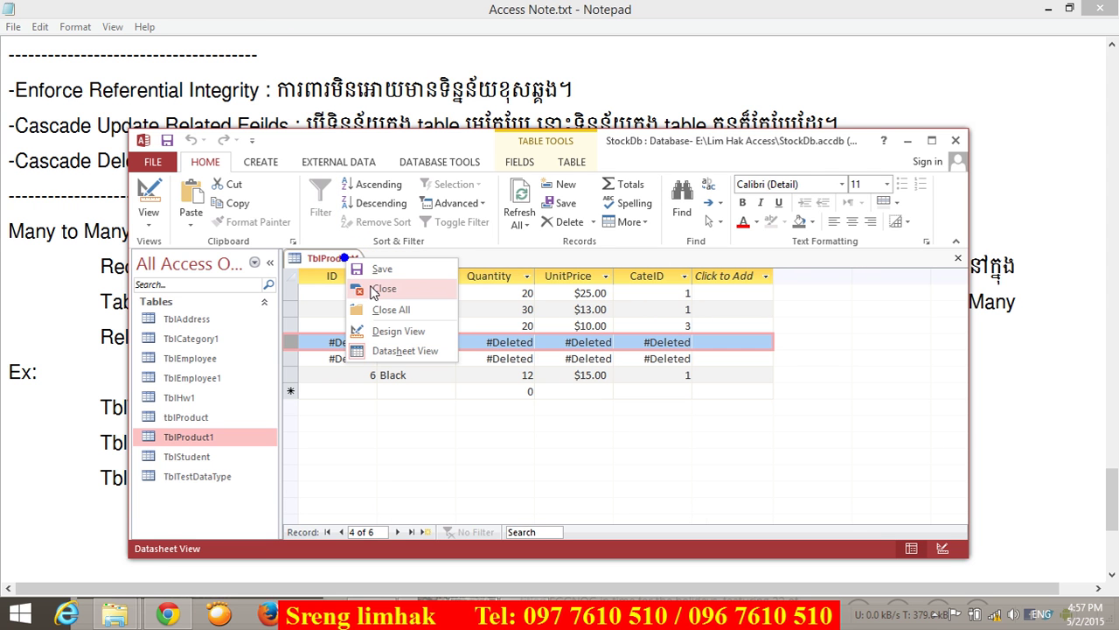
{"action": "left_click", "coordinate": [371, 284]}
{"action": "left_click_drag", "start_coordinate": [387, 139], "coordinate": [676, 109]}
Create a new table in Design view and add an ID field with the Number data type
{"action": "left_click", "coordinate": [536, 129]}
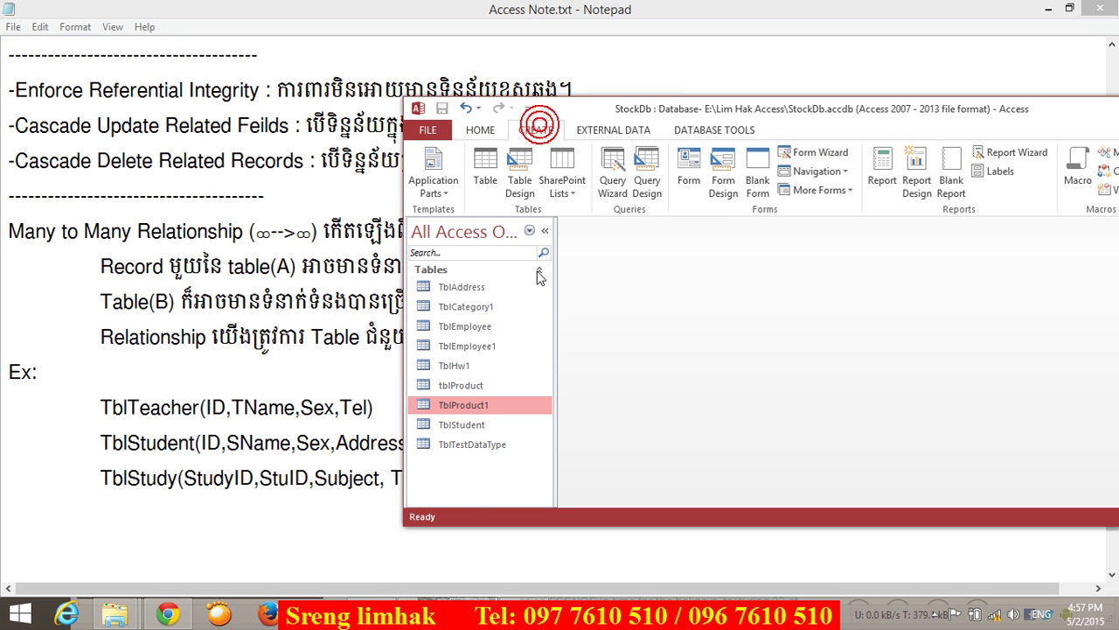
{"action": "left_click", "coordinate": [520, 185]}
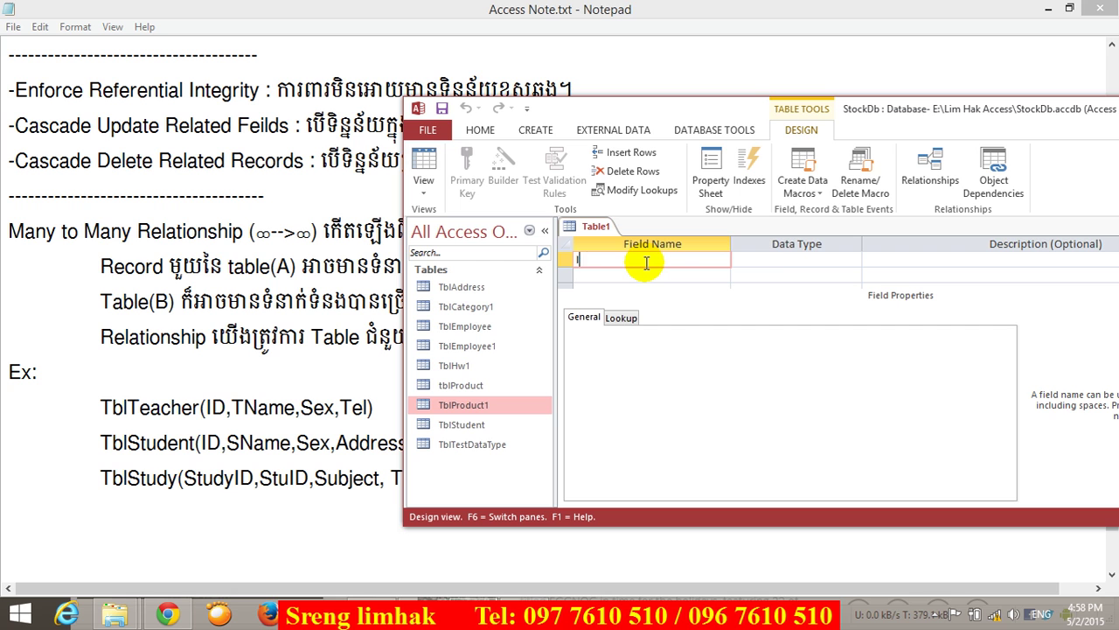
{"action": "type", "text": "ID"}
{"action": "key", "text": "Tab"}
{"action": "type", "text": "n"}
{"action": "key", "text": "Return"}
{"action": "key", "text": "Return"}
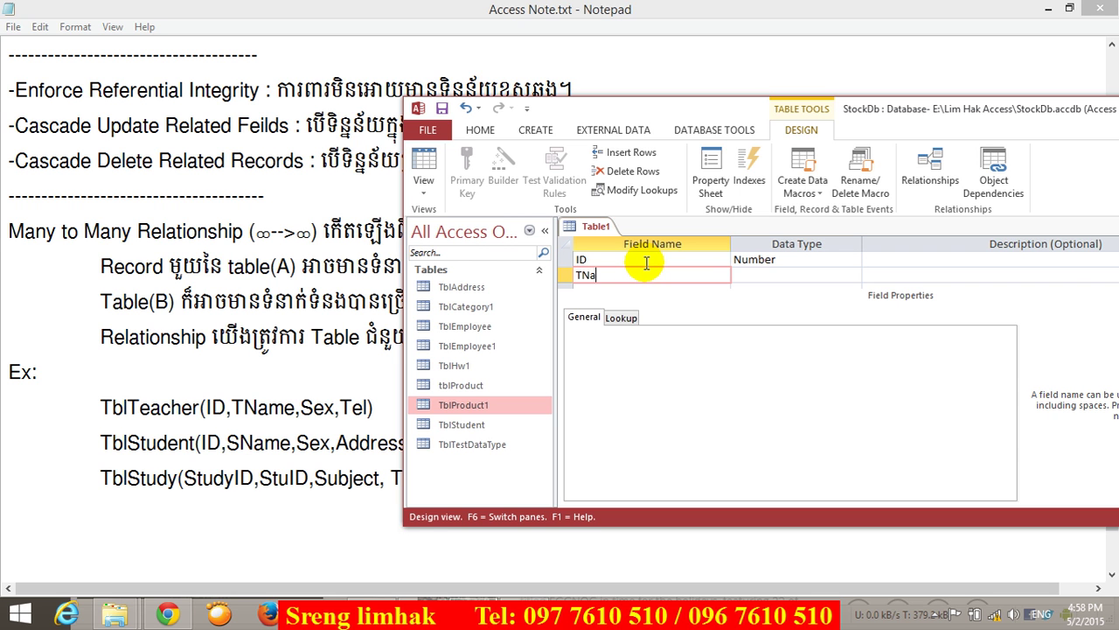
Add the TName, Sex and Tel fields to the new table as Short Text
{"action": "type", "text": "TName"}
{"action": "key", "text": "Tab"}
{"action": "key", "text": "Return"}
{"action": "key", "text": "Return"}
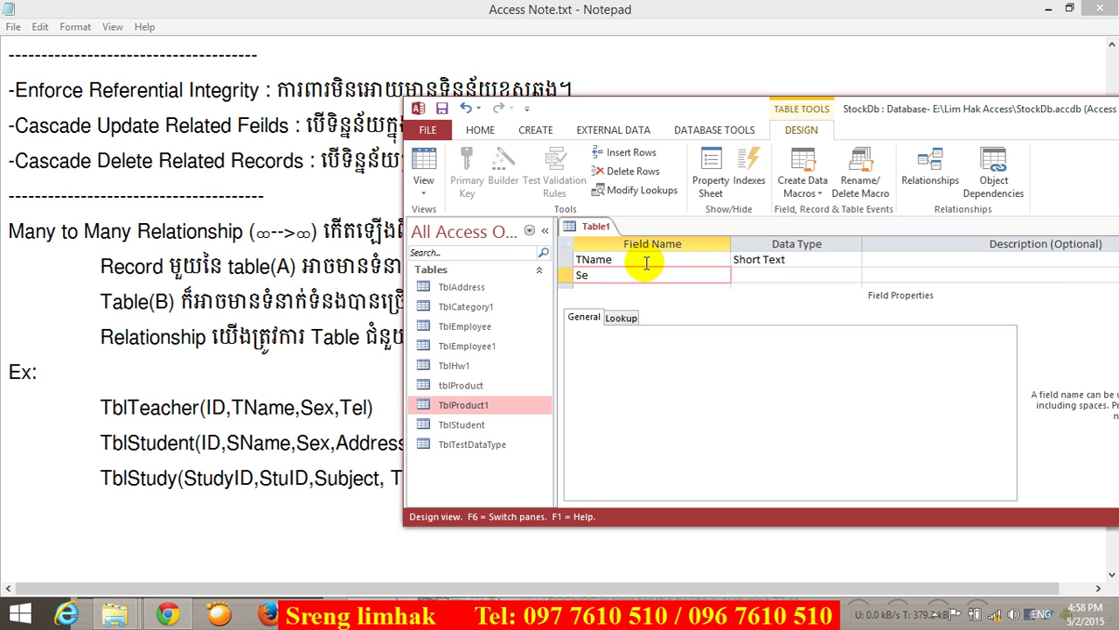
{"action": "key", "text": "Tab"}
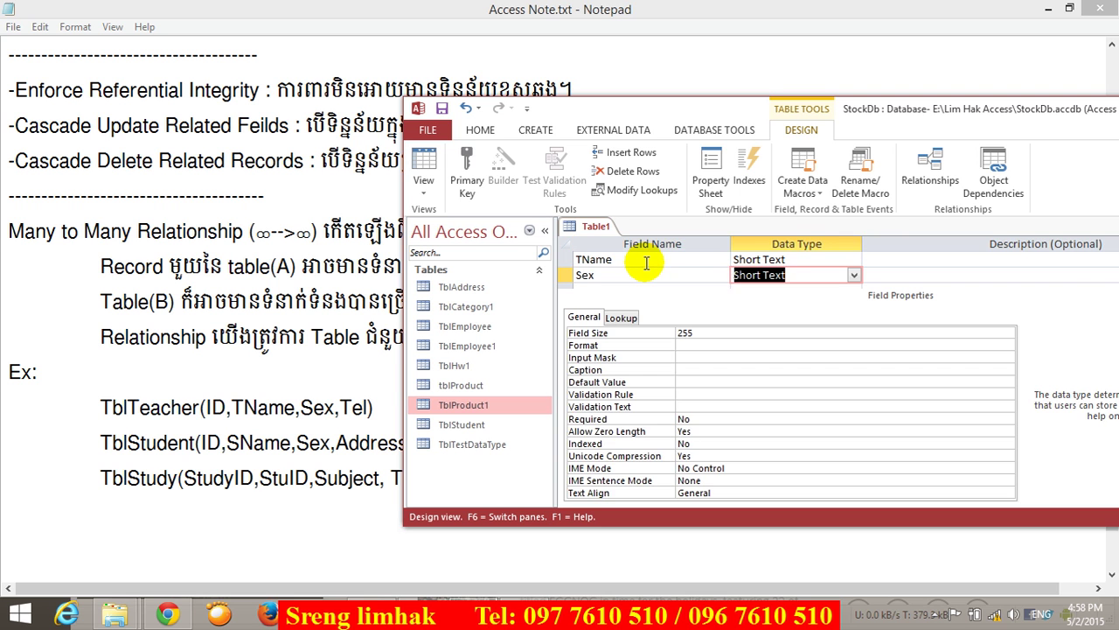
{"action": "key", "text": "Return"}
{"action": "key", "text": "Return"}
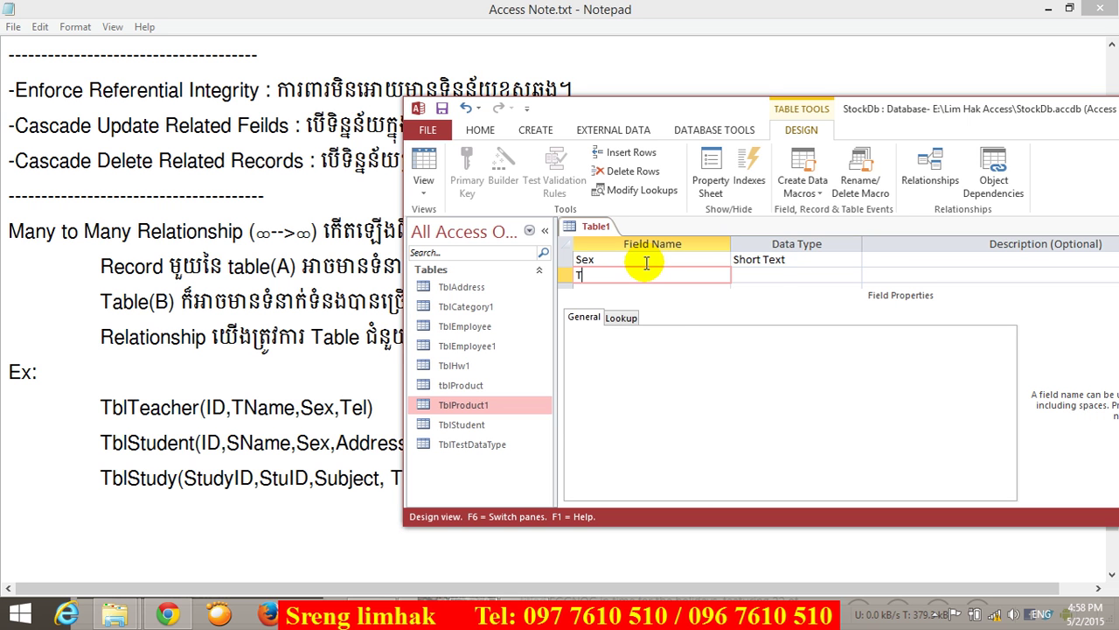
{"action": "key", "text": "Tab"}
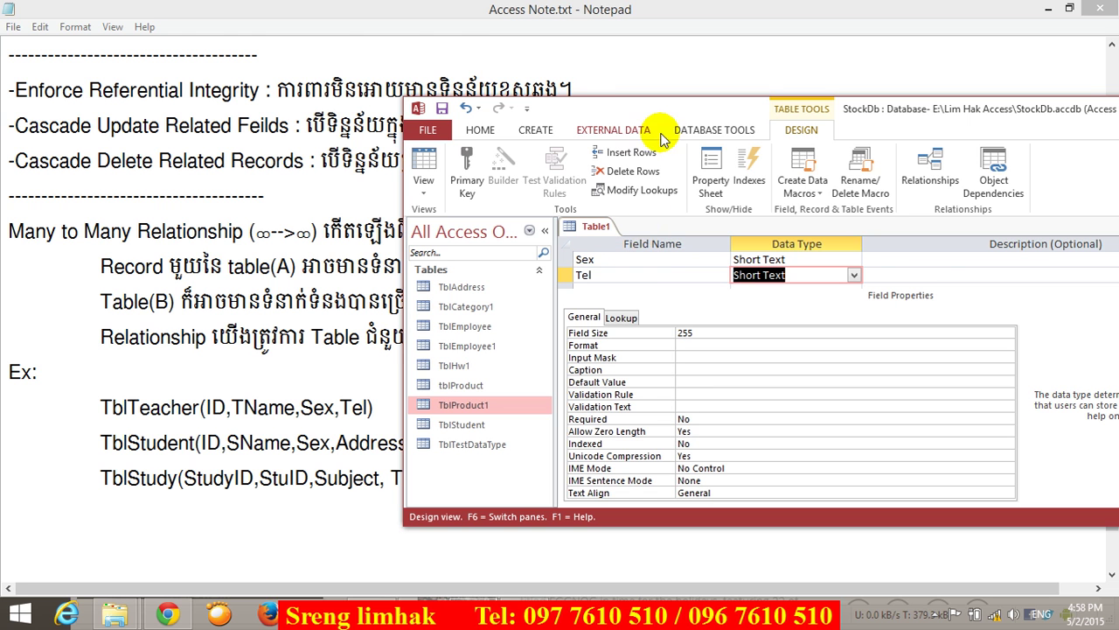
Make ID the primary key and save the table as TblTeacher
{"action": "double_click", "coordinate": [675, 117]}
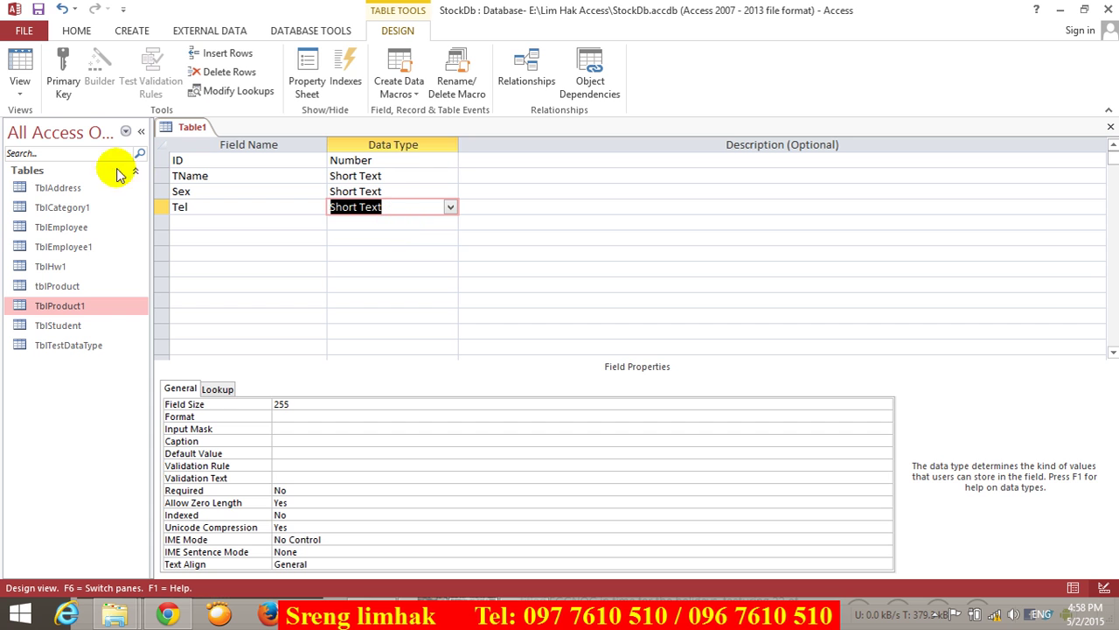
{"action": "left_click", "coordinate": [198, 157]}
{"action": "left_click", "coordinate": [63, 75]}
{"action": "right_click", "coordinate": [176, 121]}
{"action": "left_click", "coordinate": [189, 131]}
{"action": "type", "text": "T"}
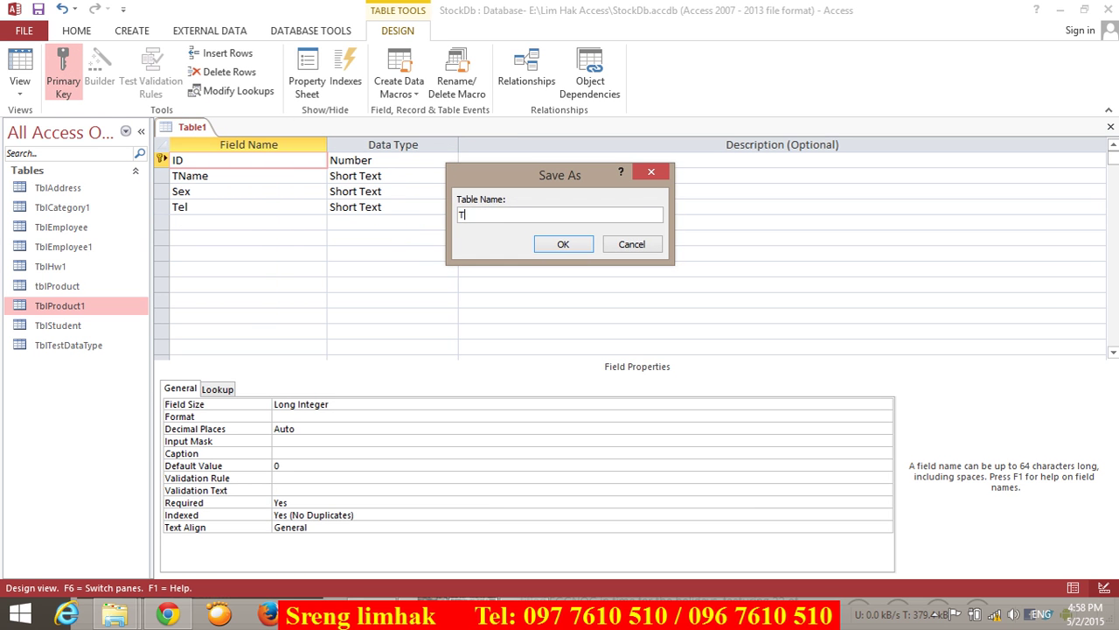
{"action": "type", "text": "blTeacher"}
{"action": "left_click", "coordinate": [562, 243]}
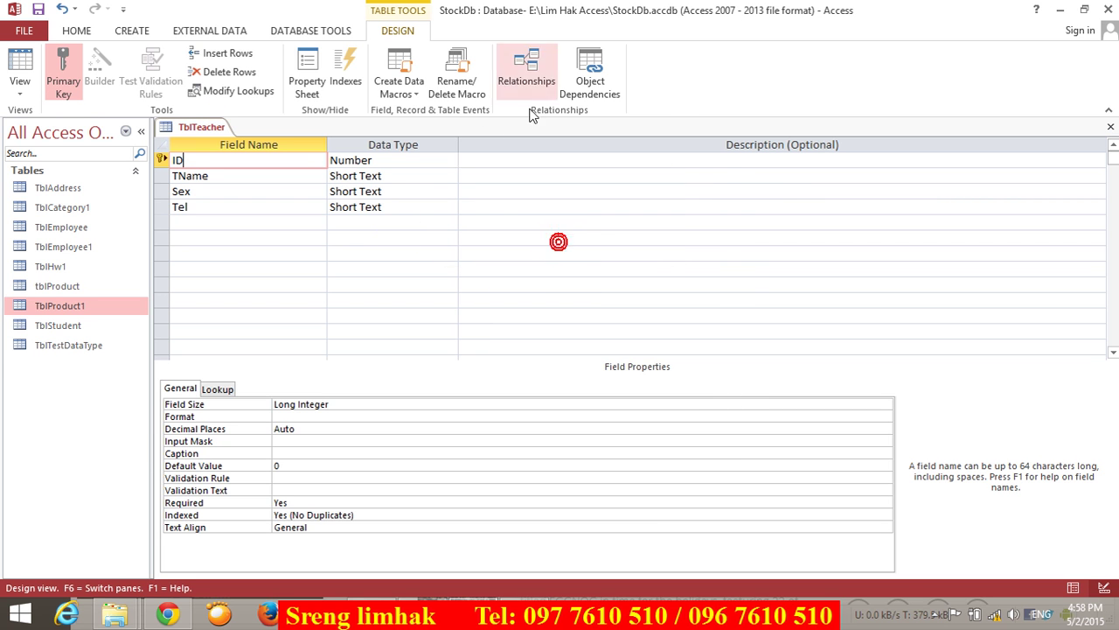
Create another table in Design view, with the notes in sight, and give it an ID field of type Number
{"action": "left_click", "coordinate": [136, 30]}
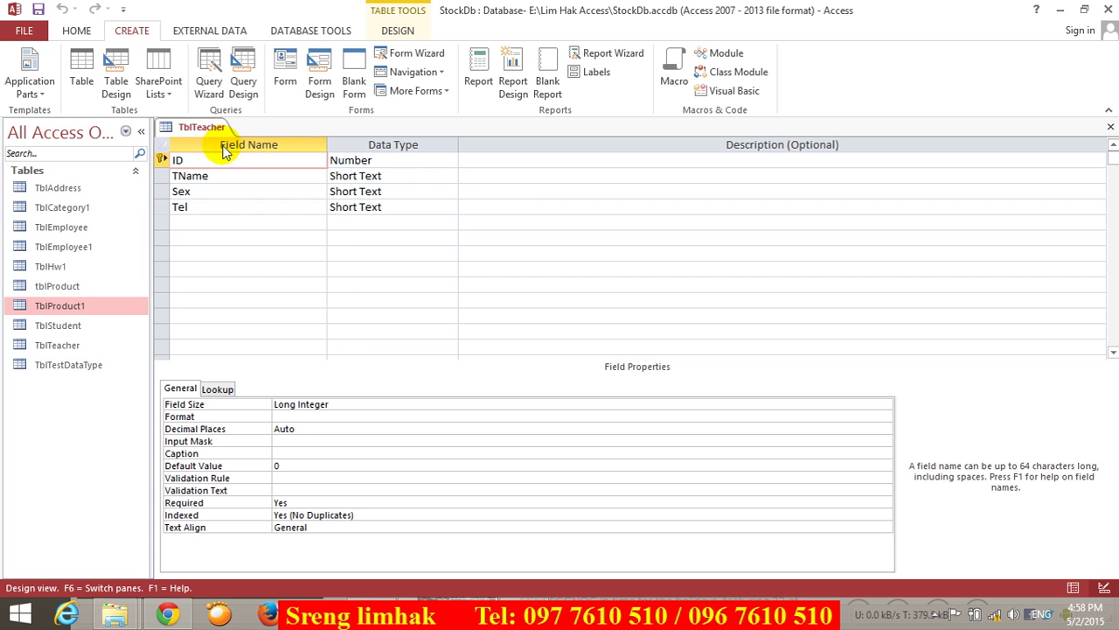
{"action": "left_click", "coordinate": [116, 85]}
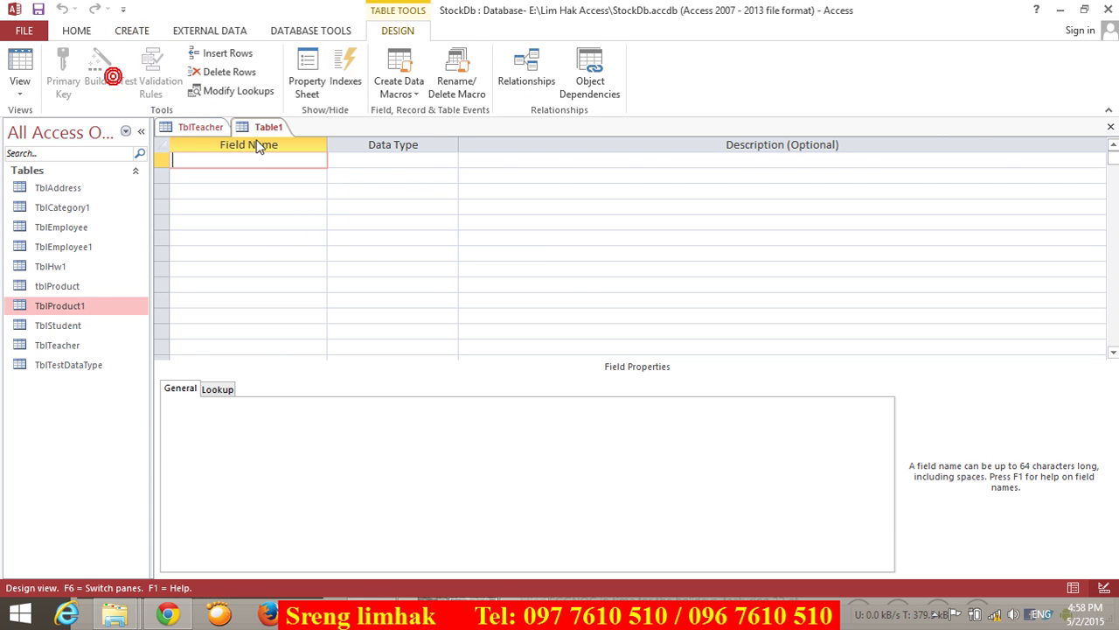
{"action": "double_click", "coordinate": [470, 20]}
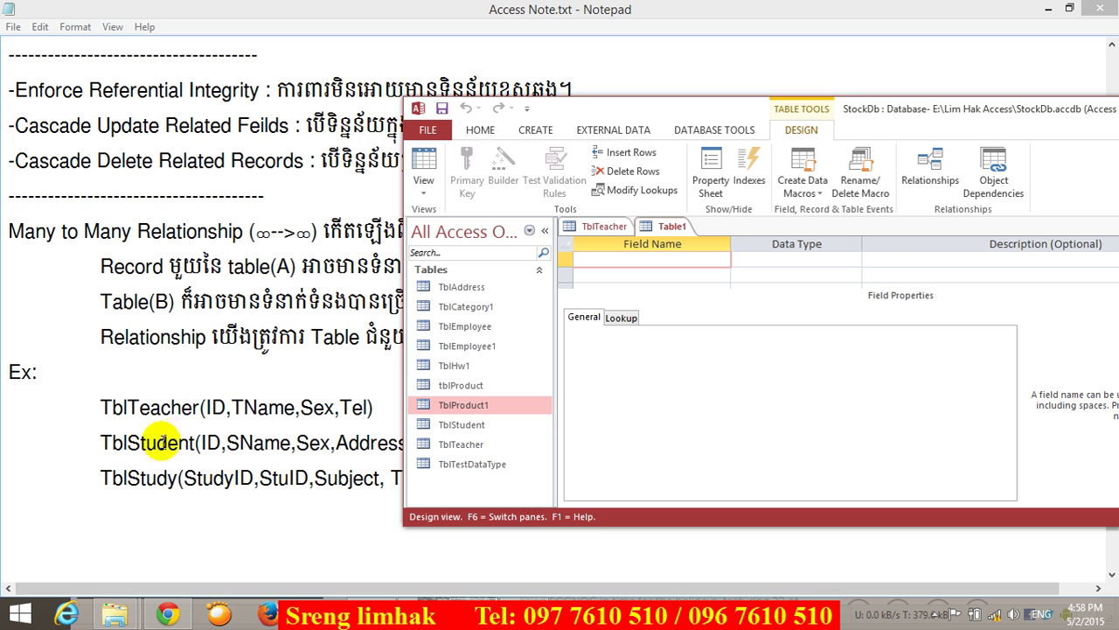
{"action": "left_click", "coordinate": [619, 255]}
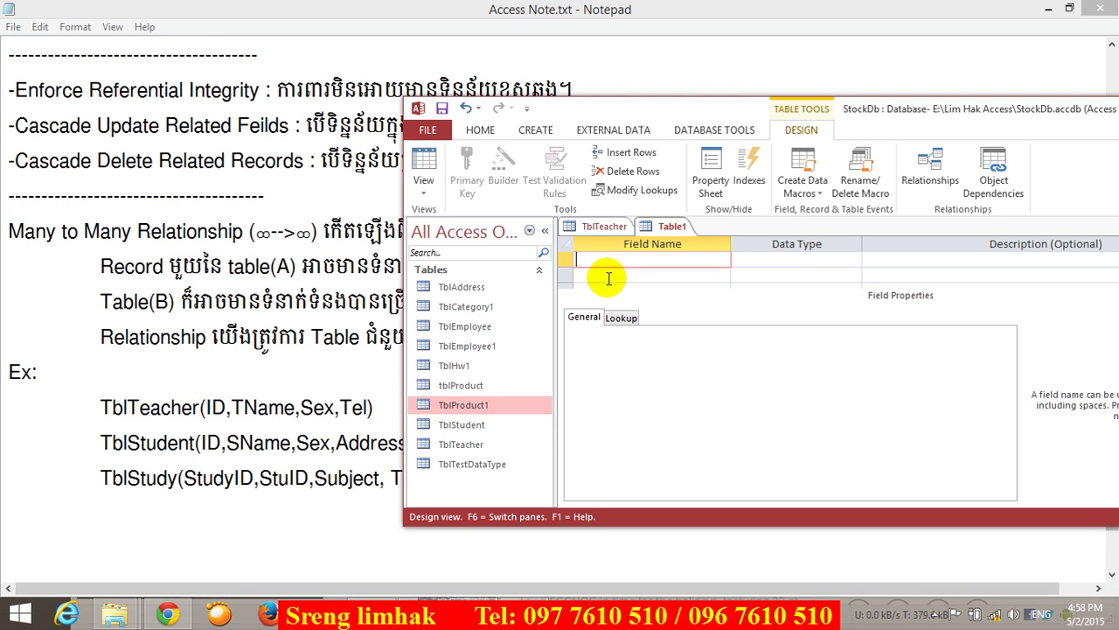
{"action": "key", "text": "Tab"}
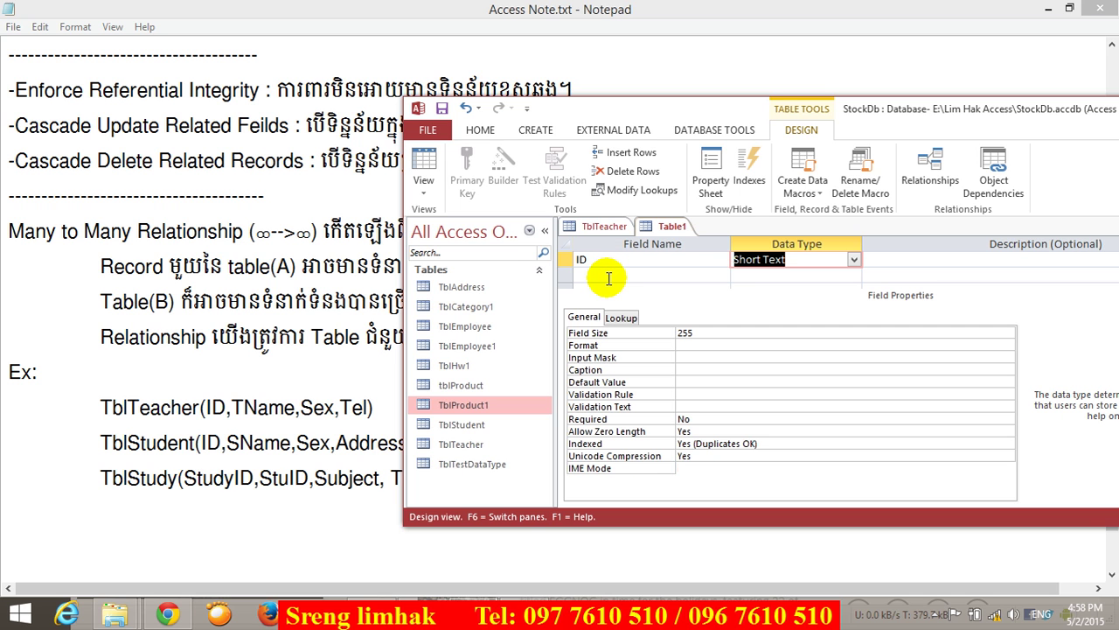
{"action": "type", "text": "n"}
{"action": "left_click", "coordinate": [608, 279]}
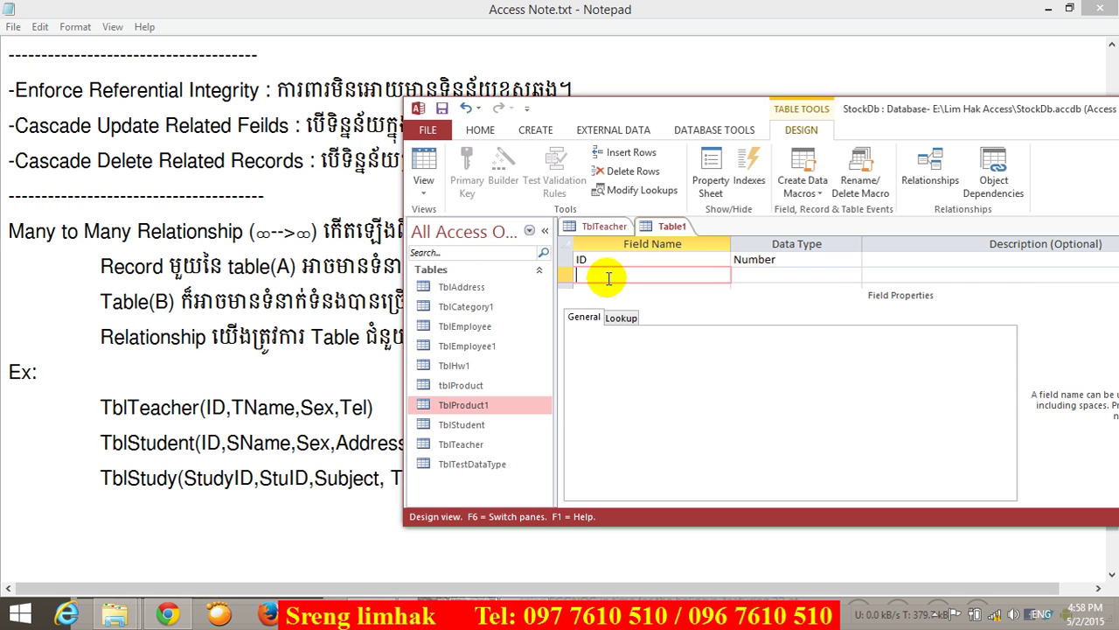
{"action": "key", "text": "ctrl+z"}
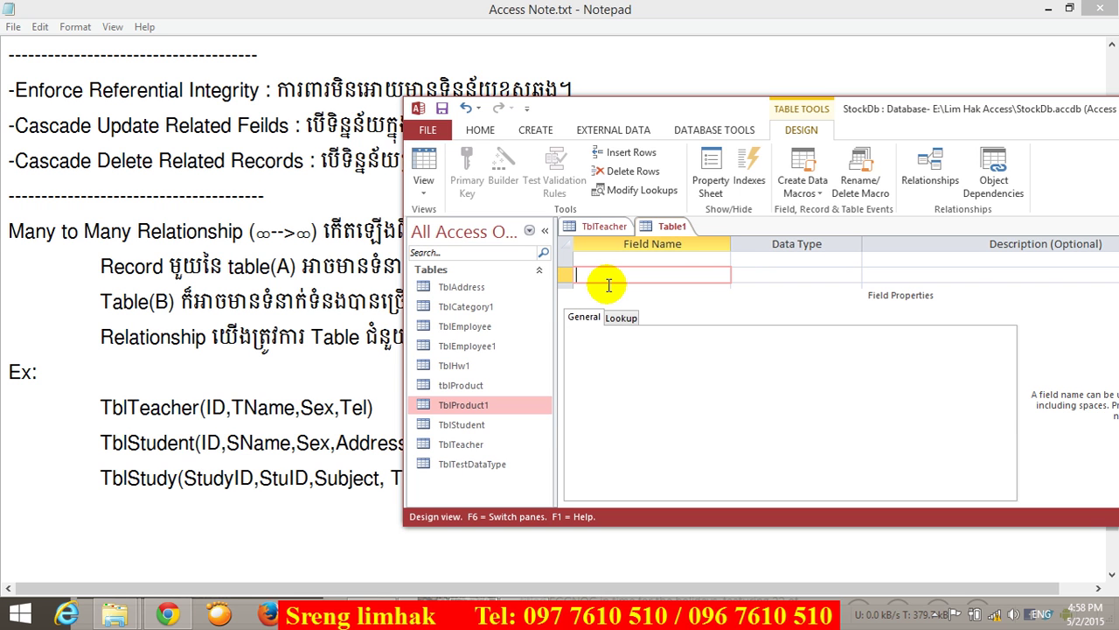
{"action": "key", "text": "ctrl+y"}
Add the SName, Sex and Address fields to the second table as Short Text
{"action": "type", "text": "SName"}
{"action": "key", "text": "Tab"}
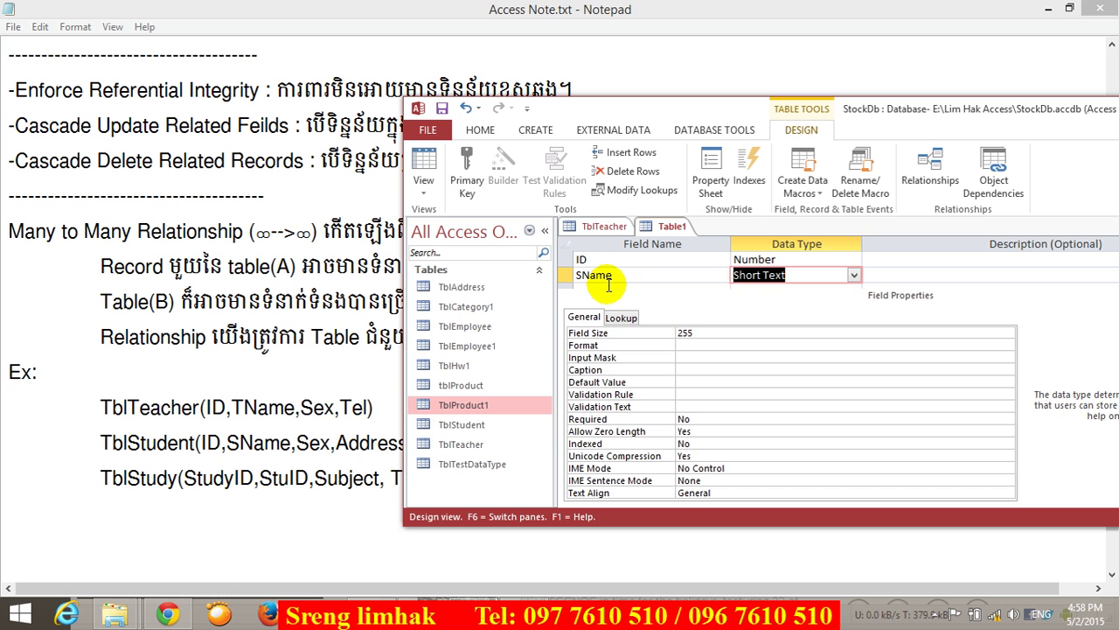
{"action": "left_click", "coordinate": [609, 284]}
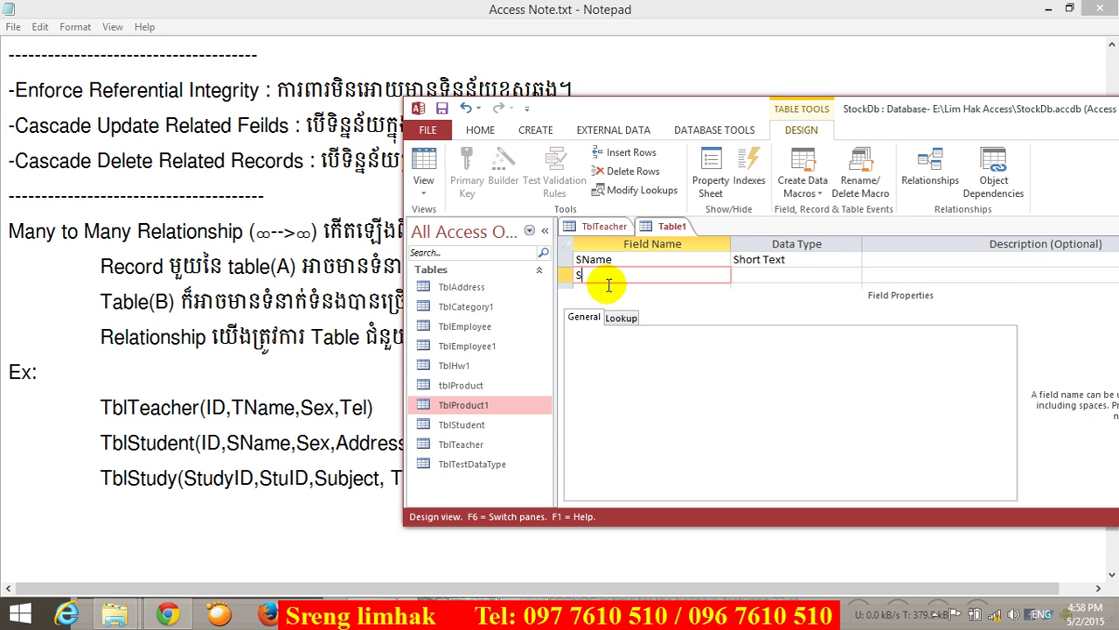
{"action": "key", "text": "Tab"}
{"action": "left_click", "coordinate": [608, 285]}
{"action": "key", "text": "Tab"}
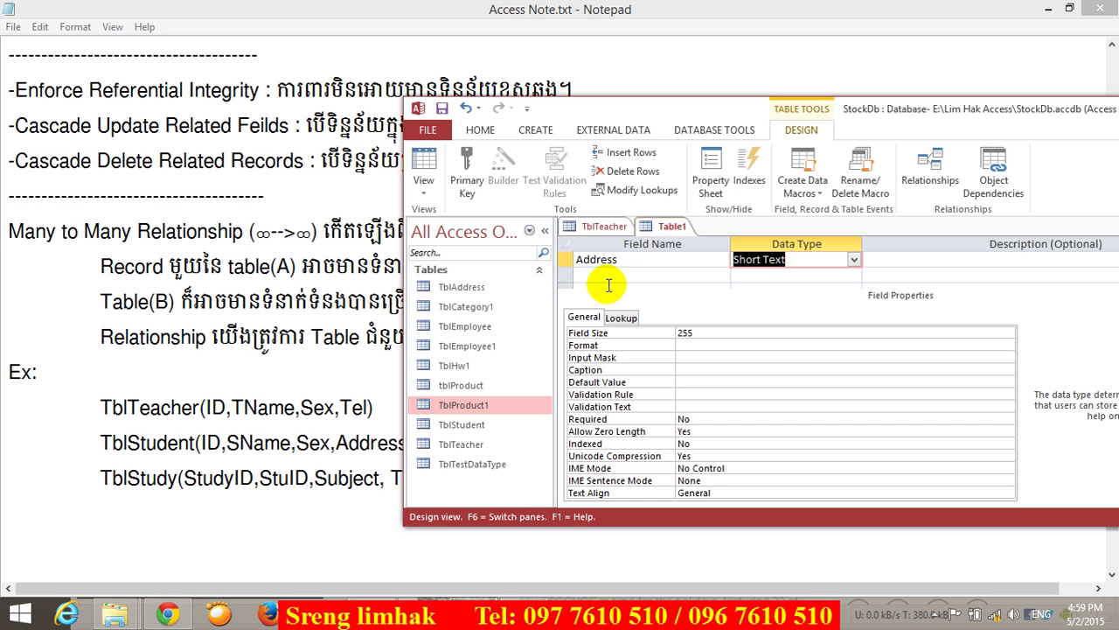
Start the Lookup Wizard for the Address field and choose to type in the list values
{"action": "left_click", "coordinate": [854, 260]}
{"action": "left_click", "coordinate": [777, 455]}
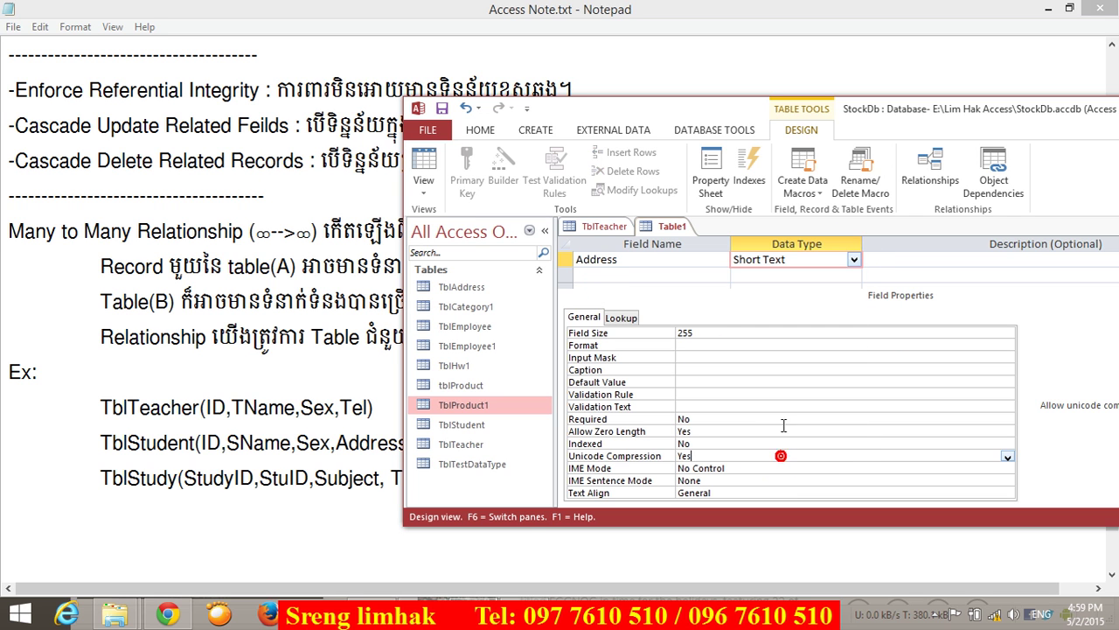
{"action": "left_click", "coordinate": [854, 260]}
{"action": "left_click", "coordinate": [778, 446]}
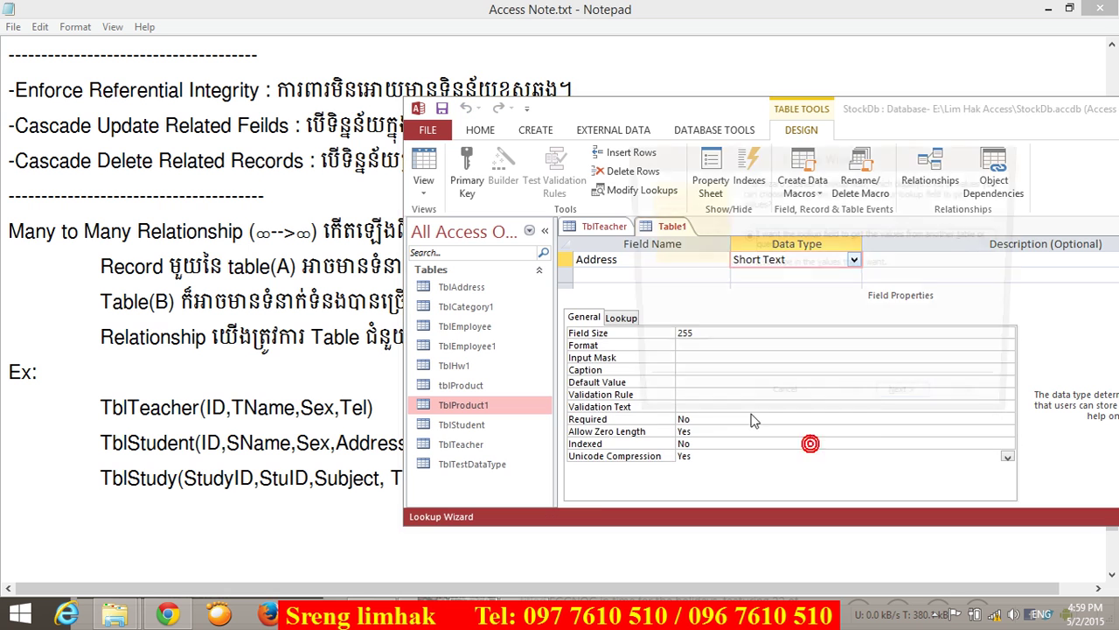
{"action": "left_click", "coordinate": [744, 265]}
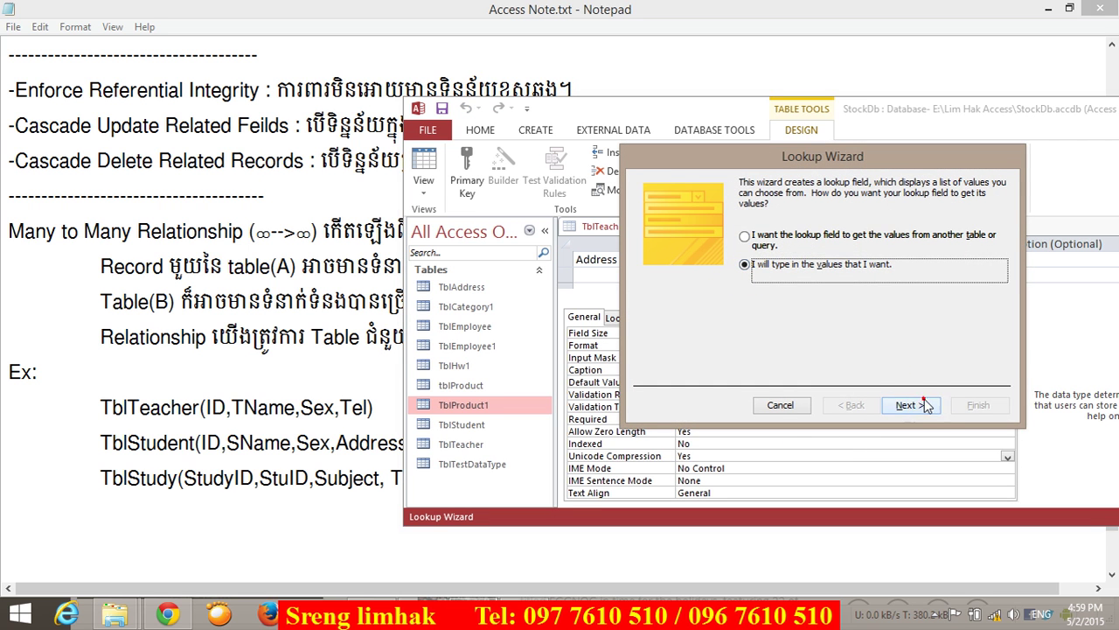
{"action": "left_click", "coordinate": [881, 406]}
Enter Battambang, Pursat, Siemreap and Takeo as the Address lookup values and finish the wizard
{"action": "left_click", "coordinate": [691, 280]}
{"action": "type", "text": "Battambang"}
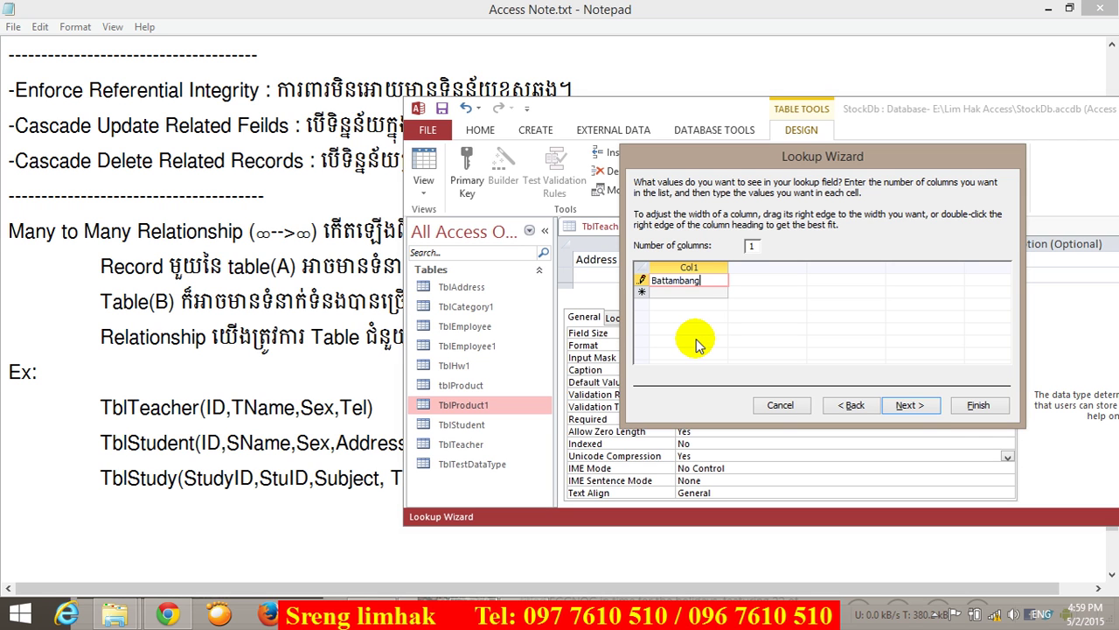
{"action": "type", "text": "Pursat"}
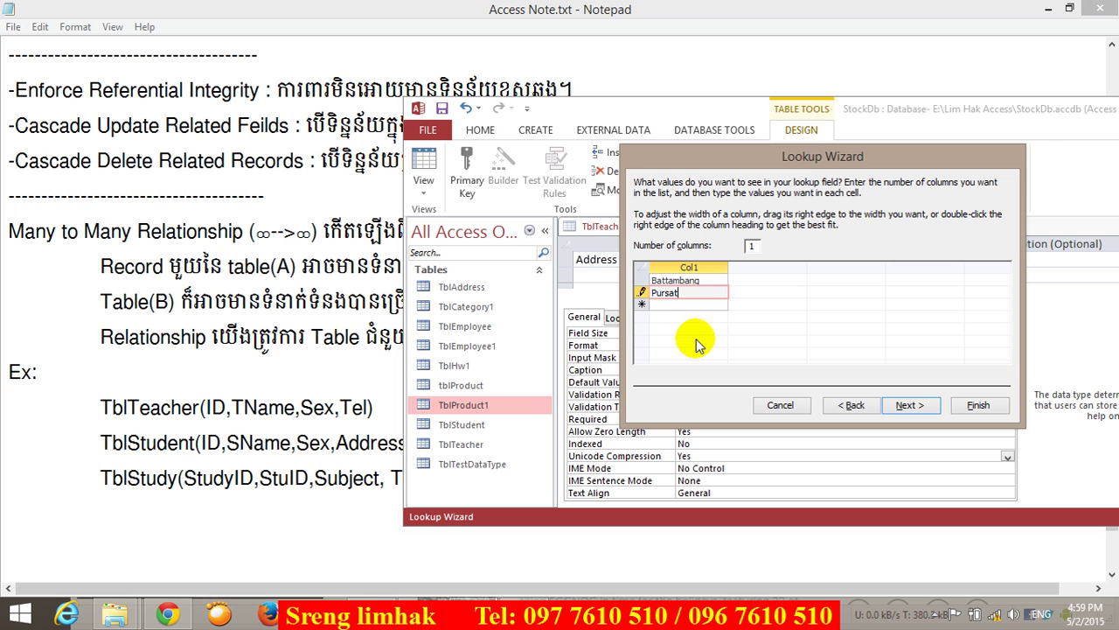
{"action": "key", "text": "Return"}
{"action": "type", "text": "Siemreap"}
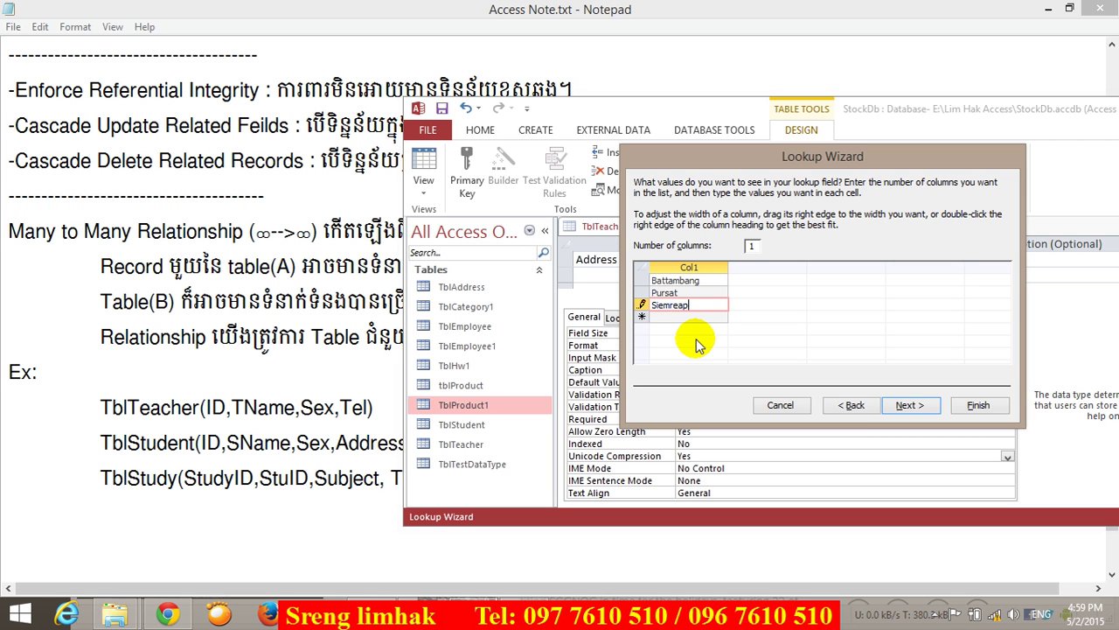
{"action": "key", "text": "Return"}
{"action": "type", "text": "Takeo"}
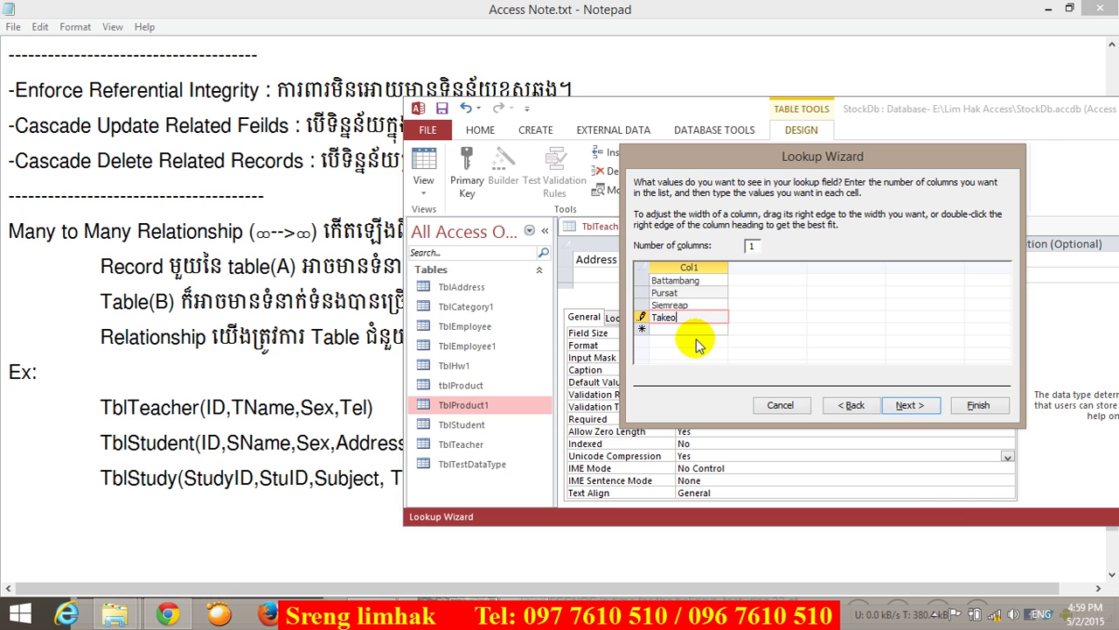
{"action": "left_click", "coordinate": [910, 406]}
{"action": "left_click", "coordinate": [976, 405]}
{"action": "left_click", "coordinate": [635, 274]}
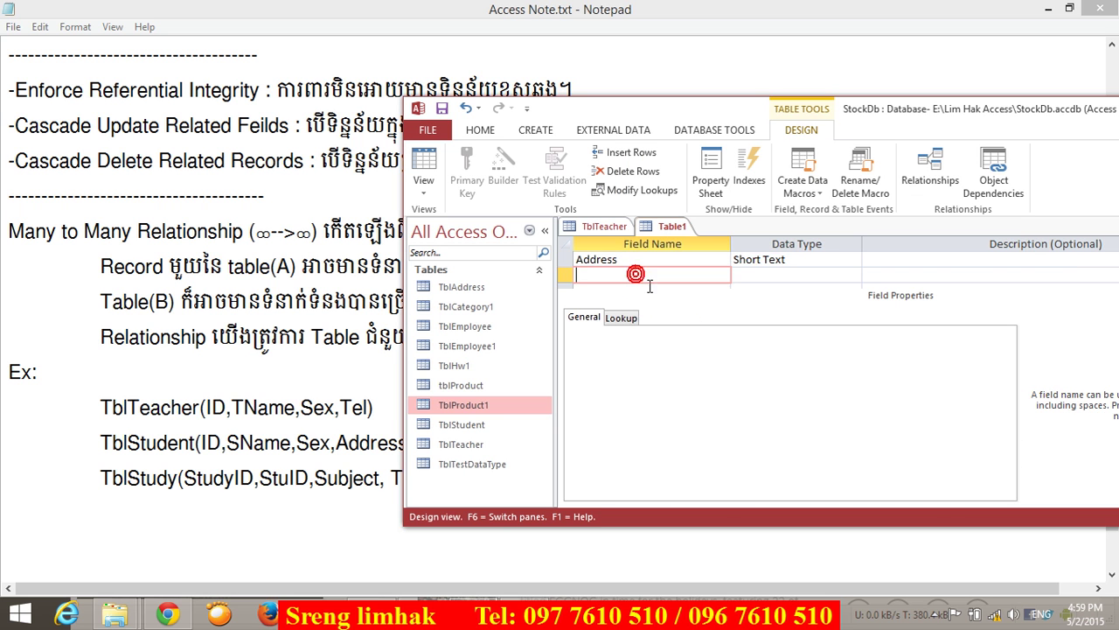
{"action": "scroll", "coordinate": [638, 276], "scroll_direction": "up", "scroll_amount": 1}
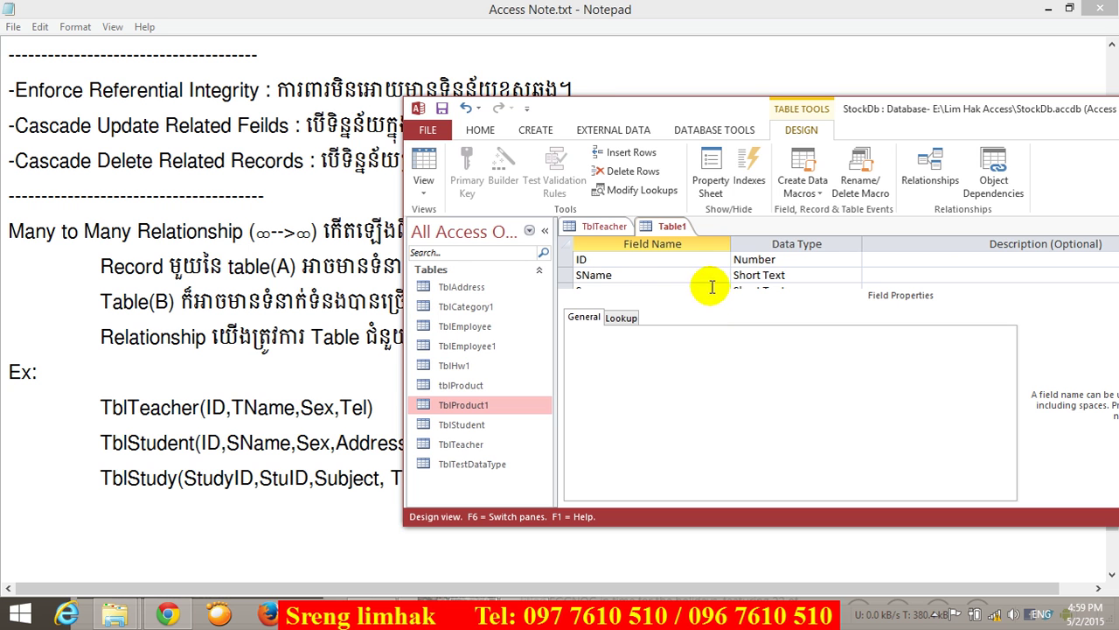
Add a Tel field as Short Text to the student table and make its ID field the primary key
{"action": "double_click", "coordinate": [744, 111]}
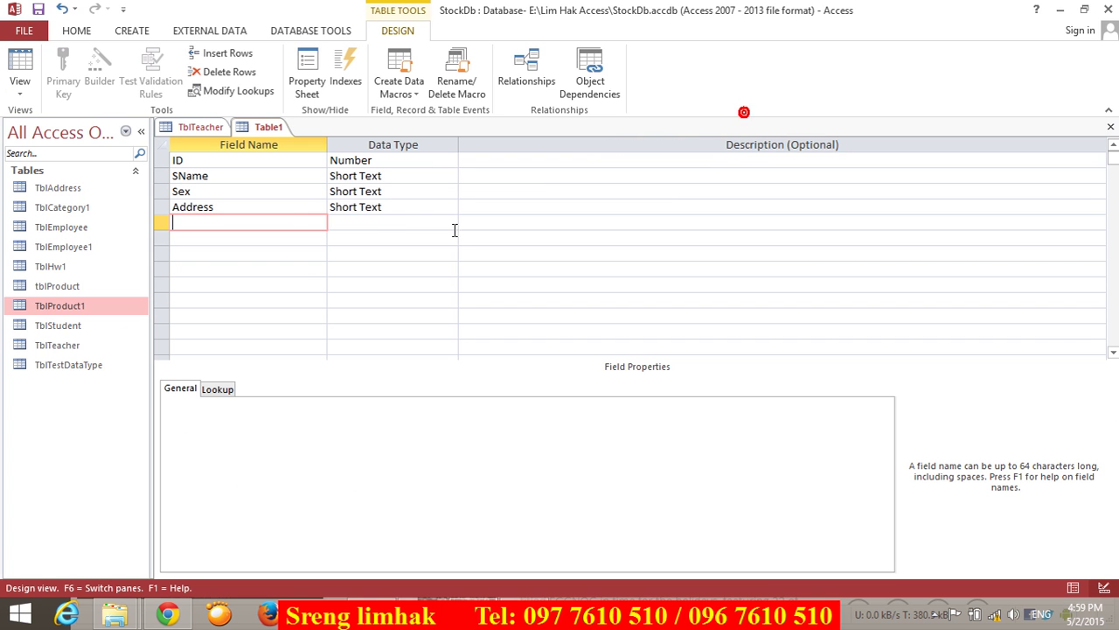
{"action": "left_click", "coordinate": [163, 159]}
{"action": "left_click", "coordinate": [180, 222]}
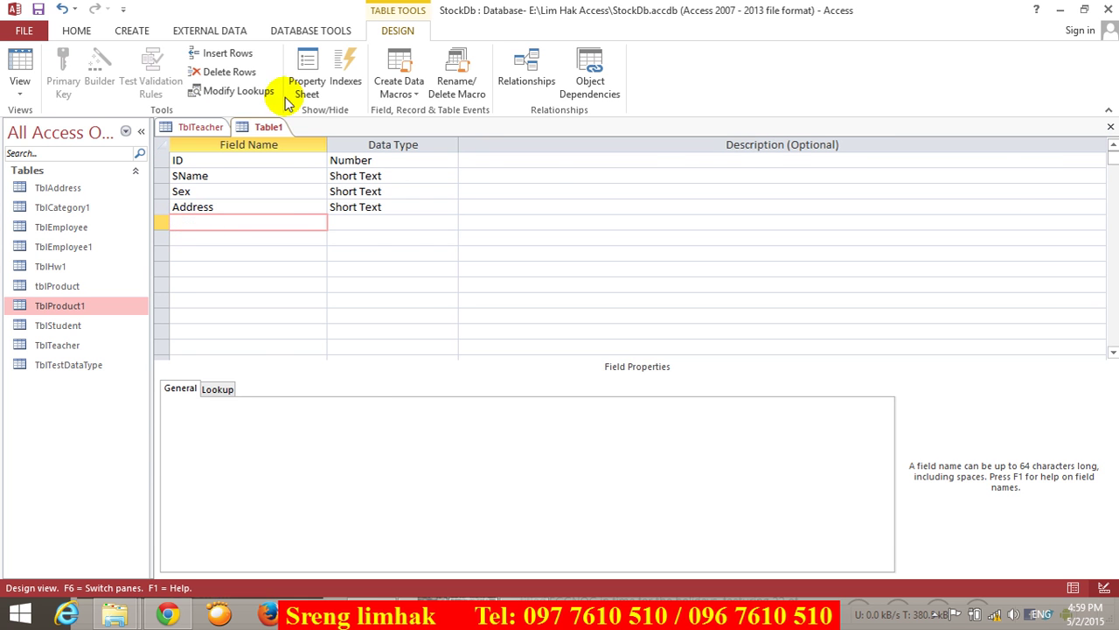
{"action": "double_click", "coordinate": [405, 9]}
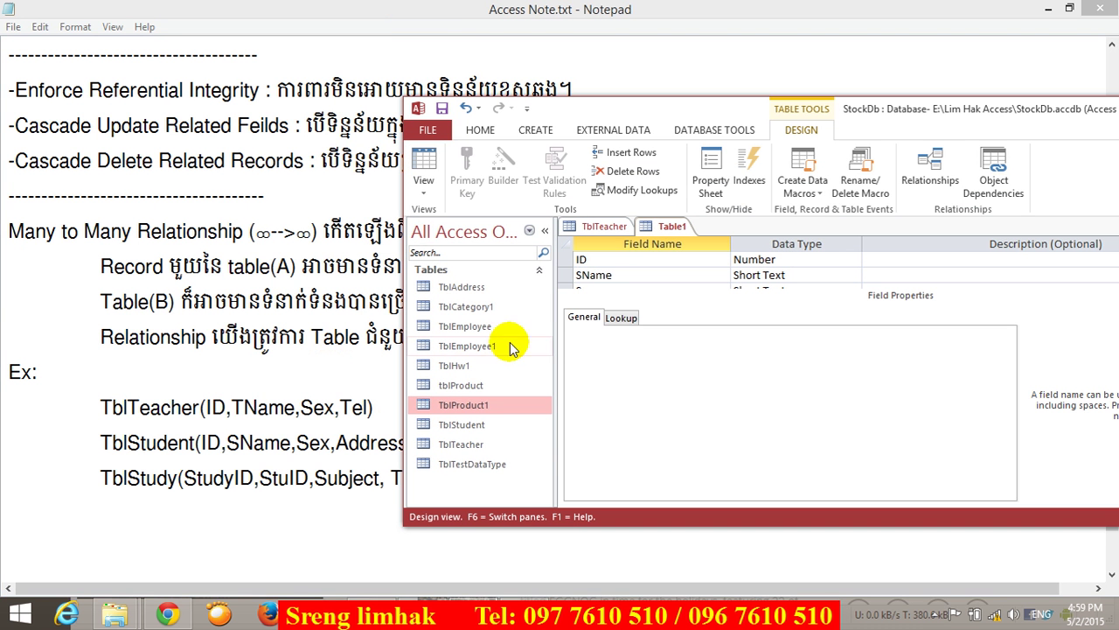
{"action": "double_click", "coordinate": [710, 109]}
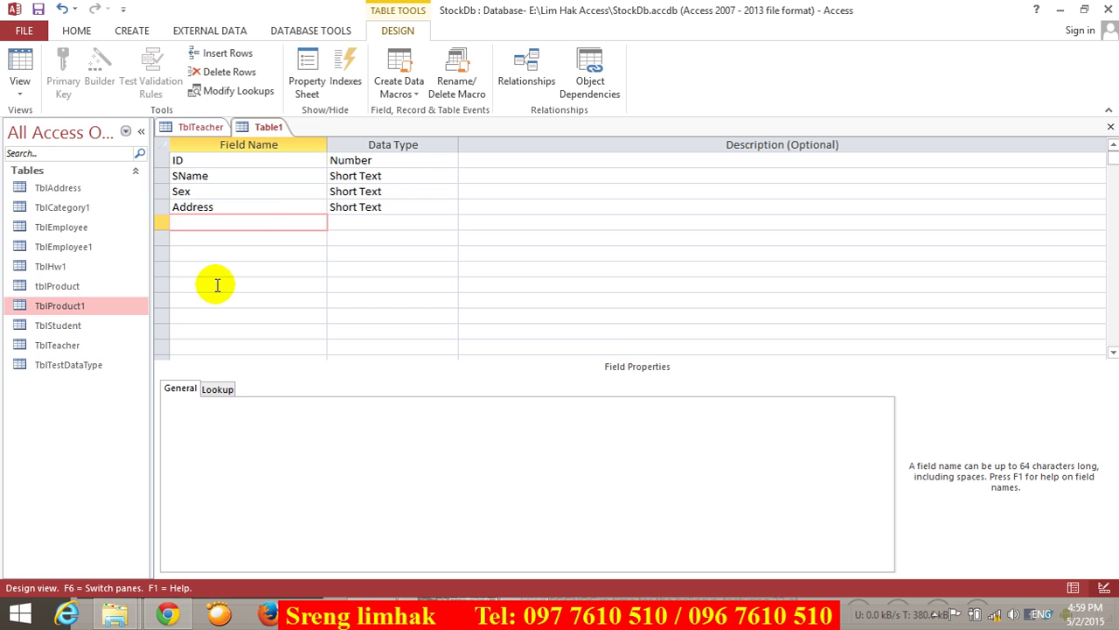
{"action": "key", "text": "Tab"}
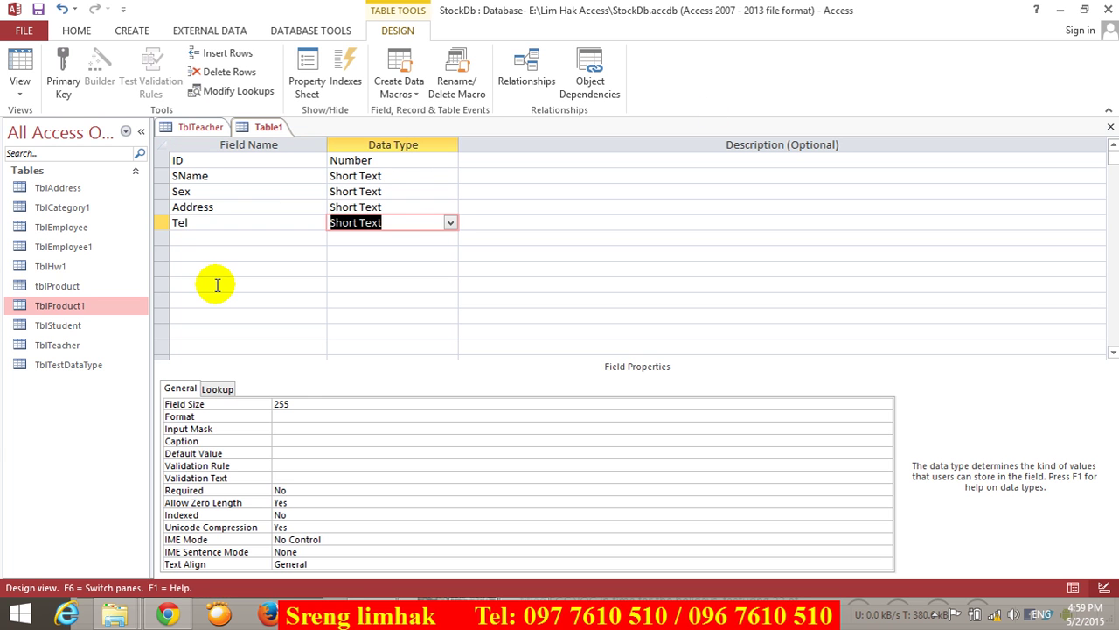
{"action": "left_click", "coordinate": [210, 160]}
{"action": "left_click", "coordinate": [63, 70]}
Save the new table as TblStudent1 and close it
{"action": "right_click", "coordinate": [252, 127]}
{"action": "left_click", "coordinate": [284, 134]}
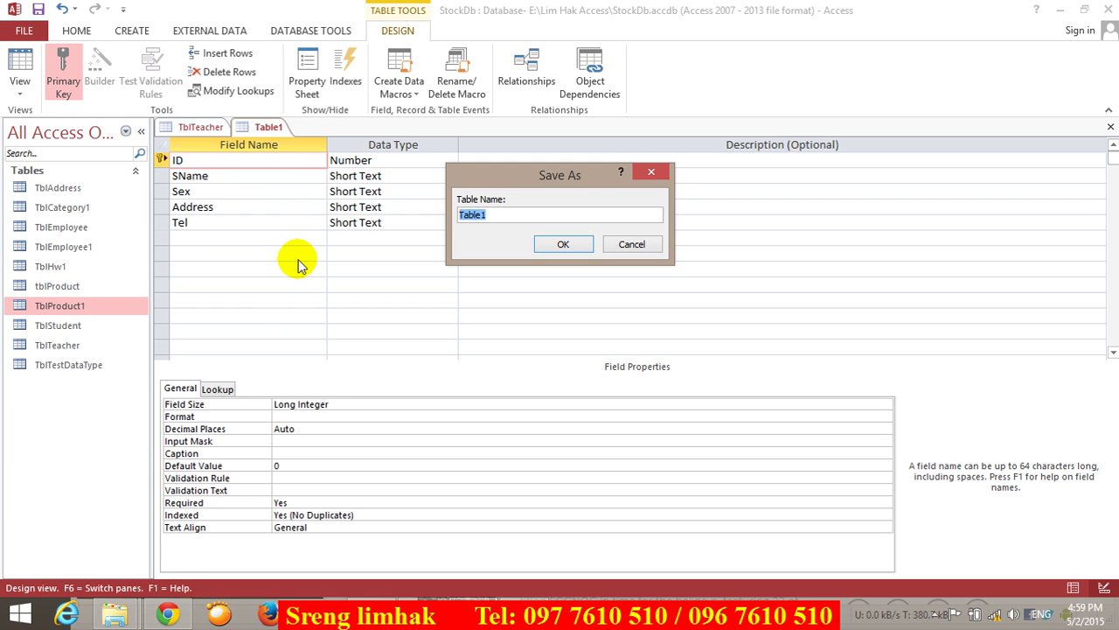
{"action": "key", "text": "BackSpace"}
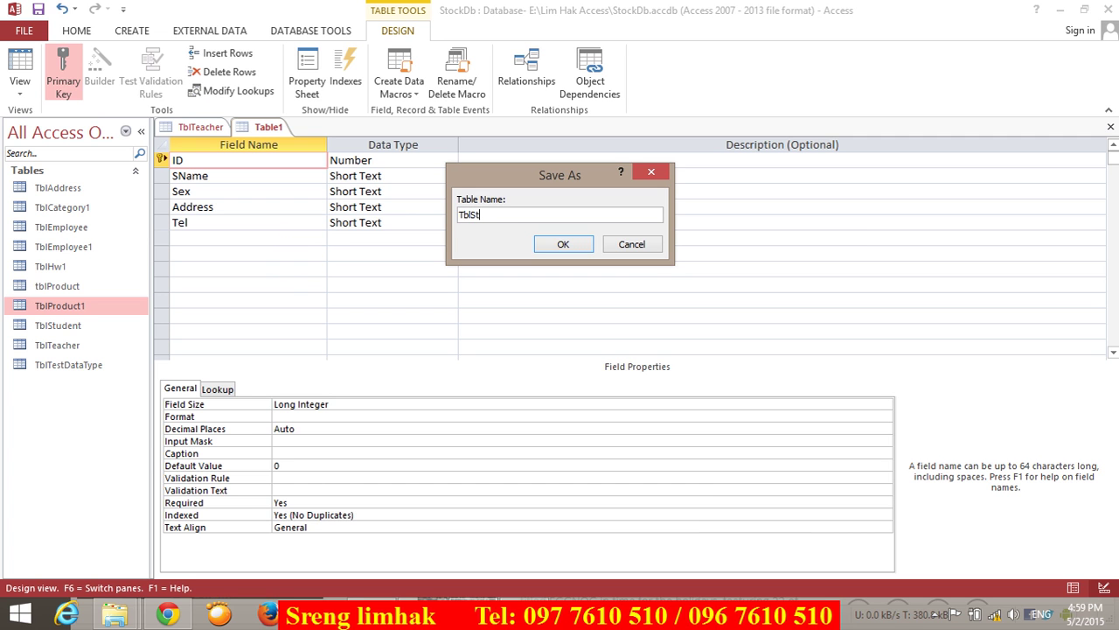
{"action": "left_click", "coordinate": [559, 245]}
{"action": "right_click", "coordinate": [273, 128]}
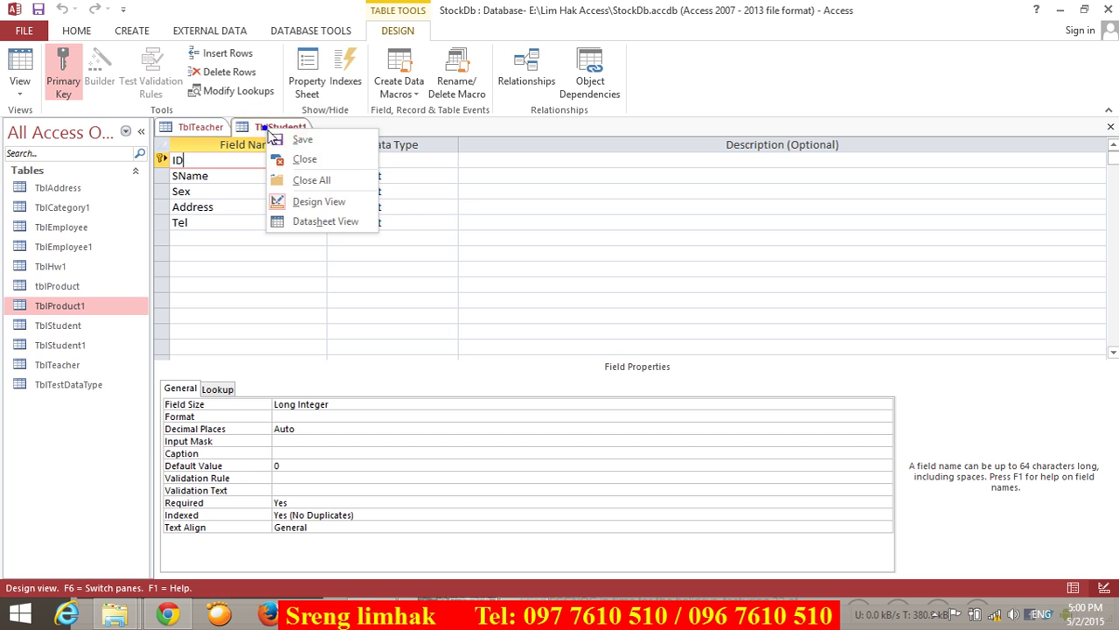
{"action": "left_click", "coordinate": [302, 160]}
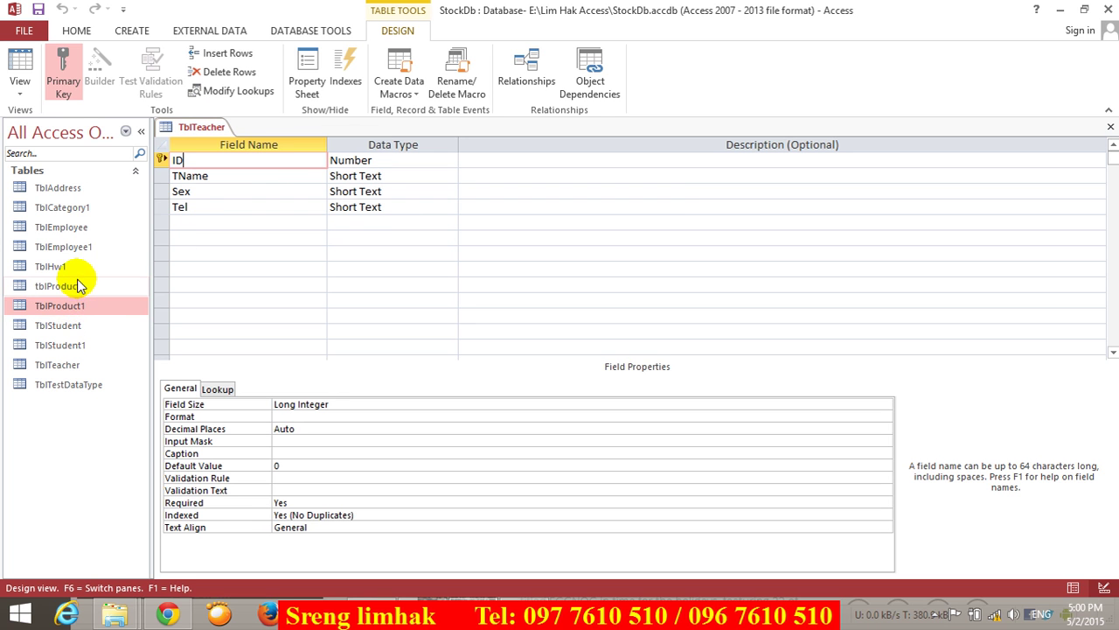
Delete the old TblStudent table from the database
{"action": "left_click", "coordinate": [78, 323]}
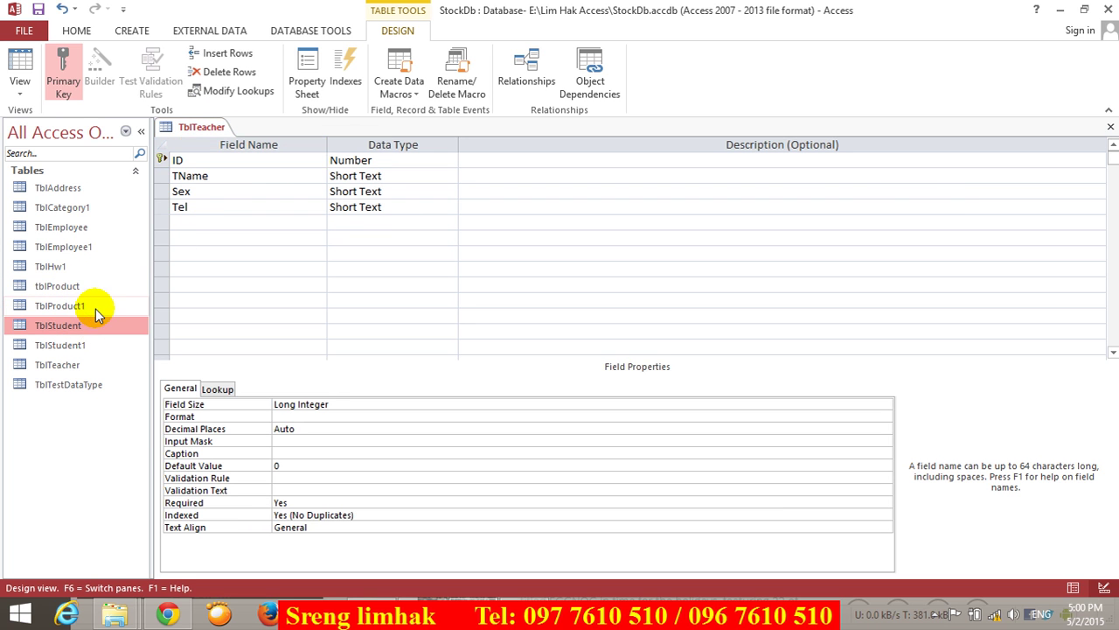
{"action": "key", "text": "Delete"}
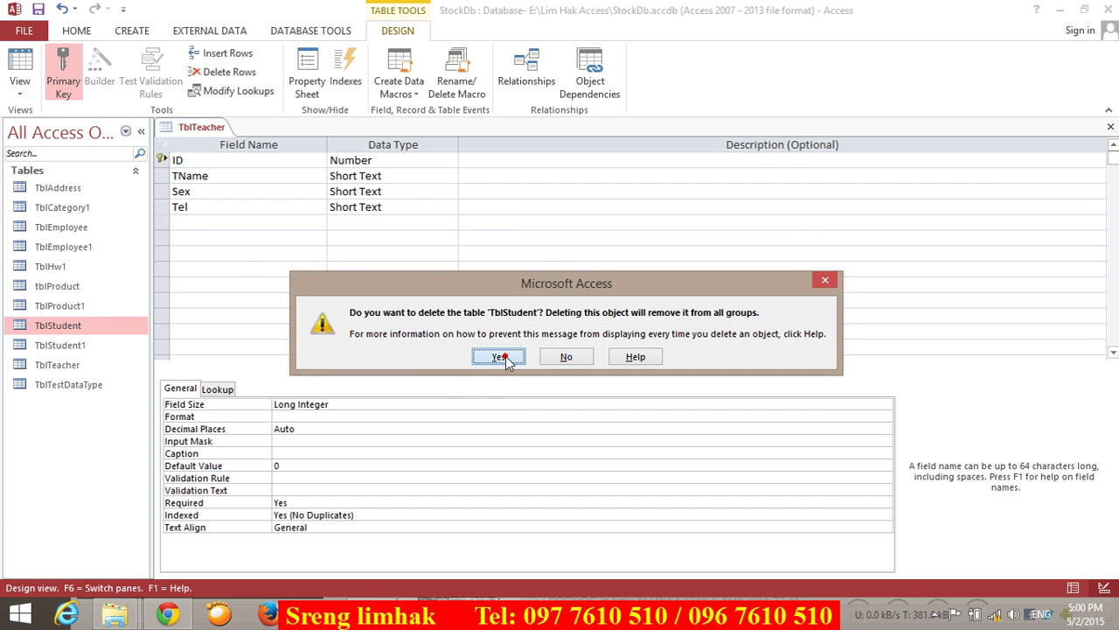
{"action": "left_click", "coordinate": [505, 358]}
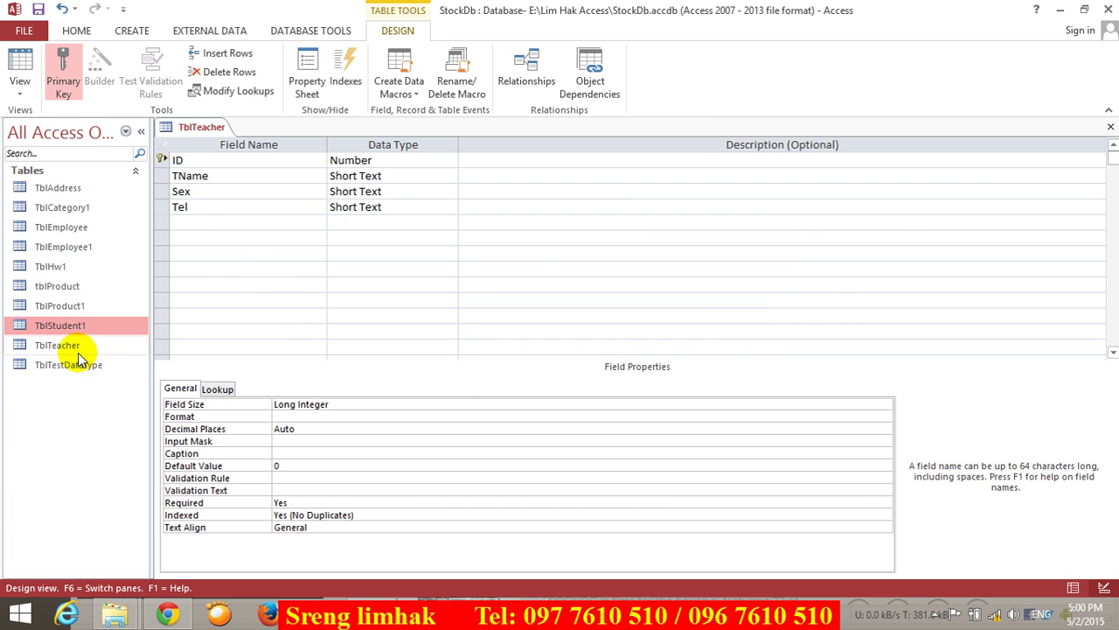
Rename the TblStudent1 table as TblStudent
{"action": "left_click", "coordinate": [81, 323]}
{"action": "left_click", "coordinate": [82, 325]}
{"action": "key", "text": "BackSpace"}
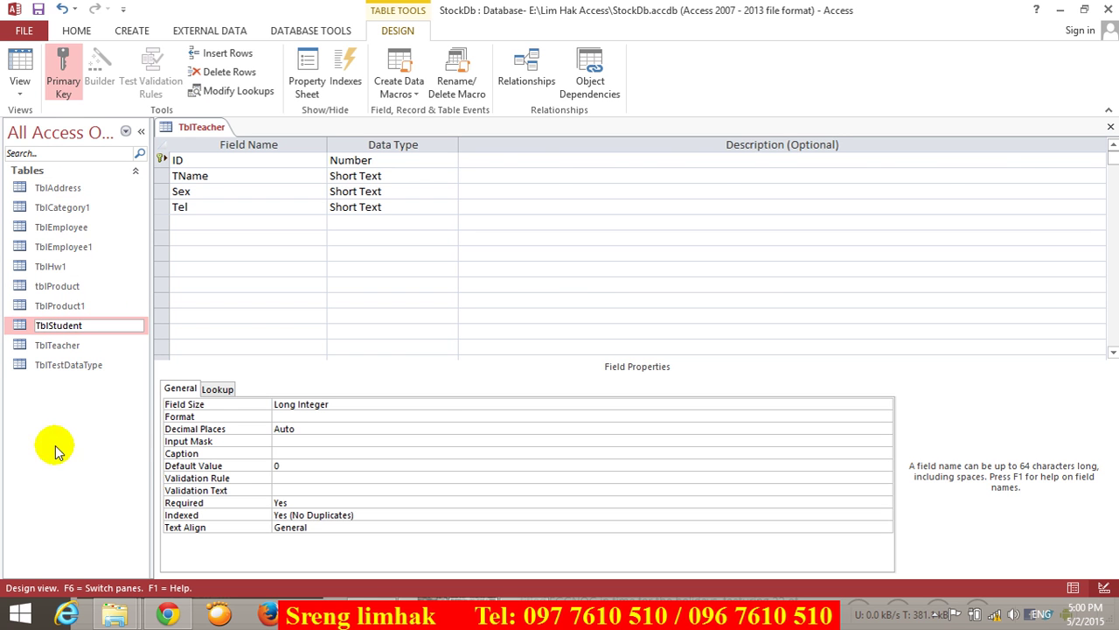
{"action": "left_click", "coordinate": [54, 450]}
Bring the notes back into sight, then save and close the TblTeacher table
{"action": "double_click", "coordinate": [473, 10]}
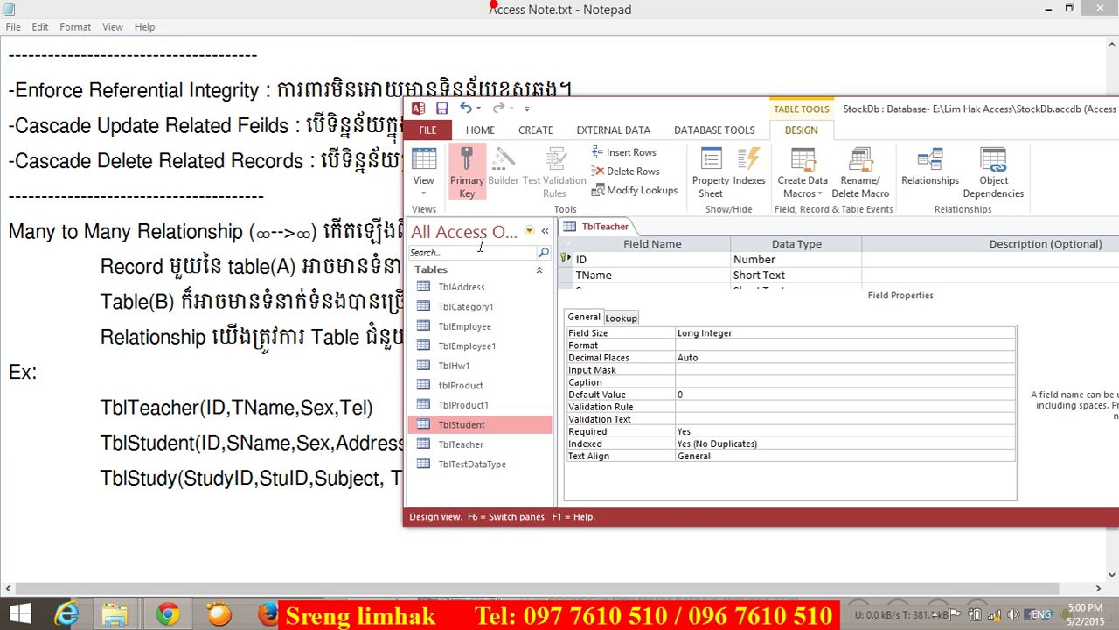
{"action": "right_click", "coordinate": [618, 233]}
{"action": "left_click", "coordinate": [643, 241]}
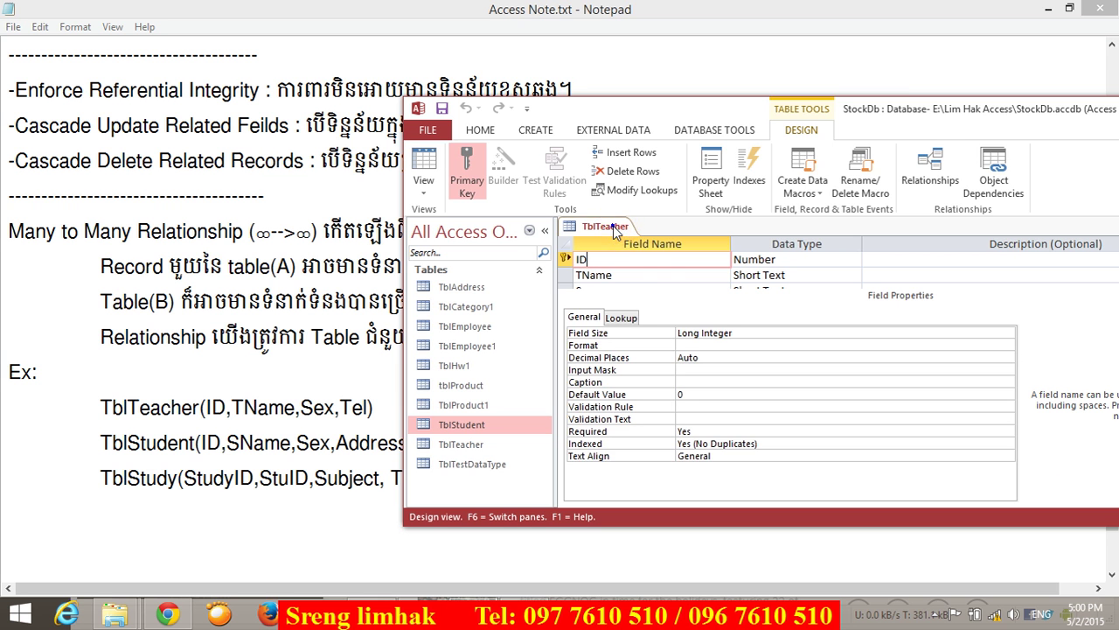
{"action": "right_click", "coordinate": [613, 226]}
{"action": "left_click", "coordinate": [636, 259]}
Create a table in Design view beside the fully visible notes and add a StudyID field of type Number
{"action": "left_click_drag", "start_coordinate": [585, 115], "coordinate": [661, 37]}
{"action": "left_click", "coordinate": [602, 140]}
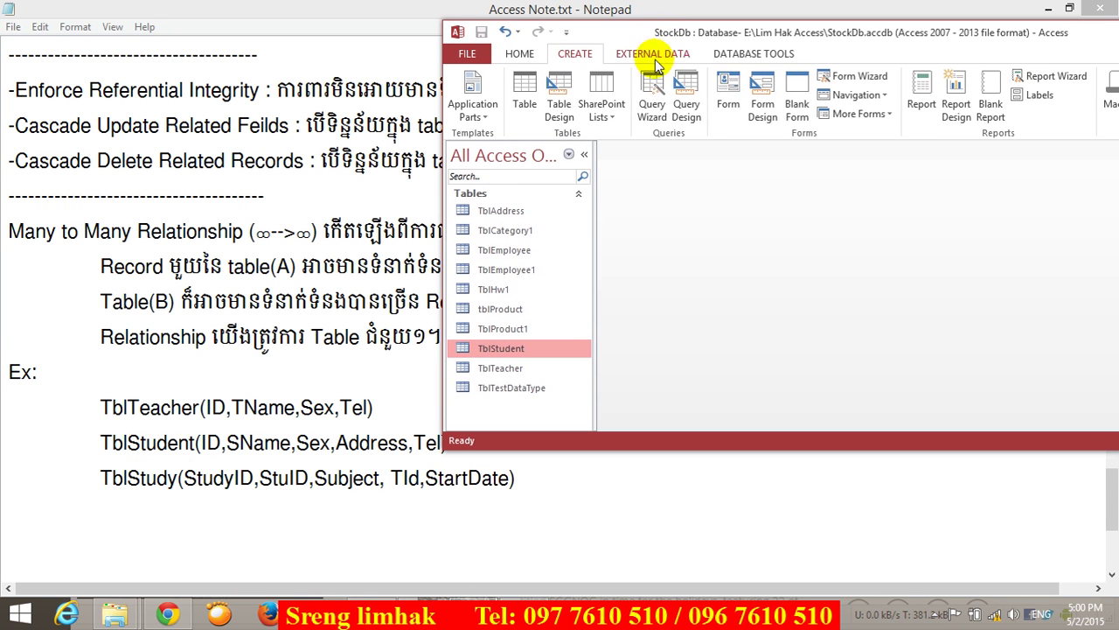
{"action": "left_click", "coordinate": [559, 103]}
{"action": "left_click", "coordinate": [638, 183]}
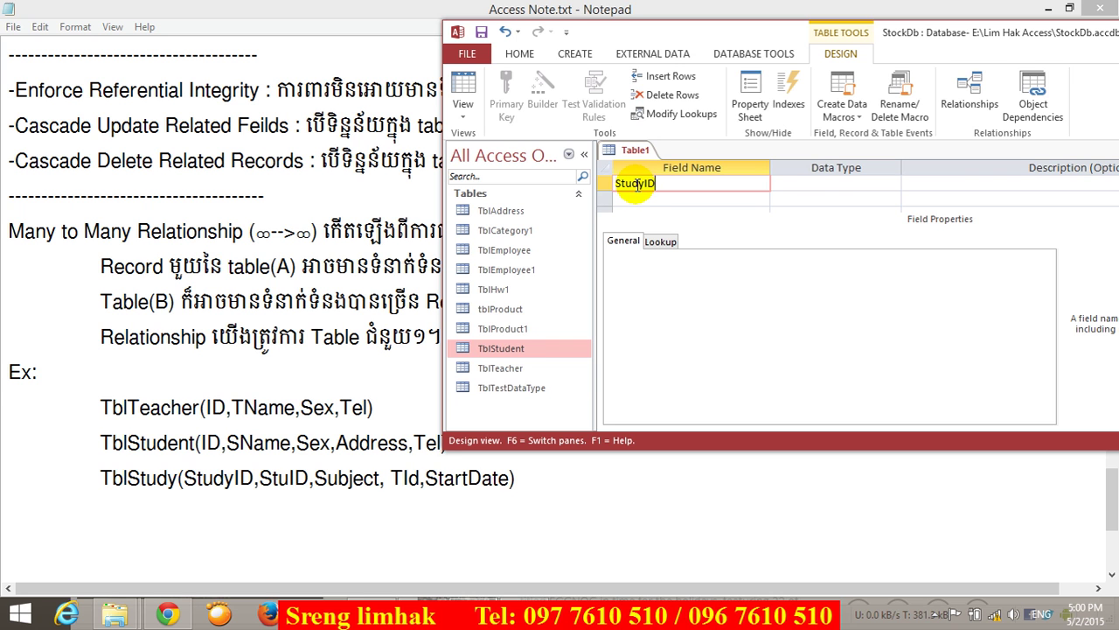
{"action": "key", "text": "Tab"}
{"action": "type", "text": "n"}
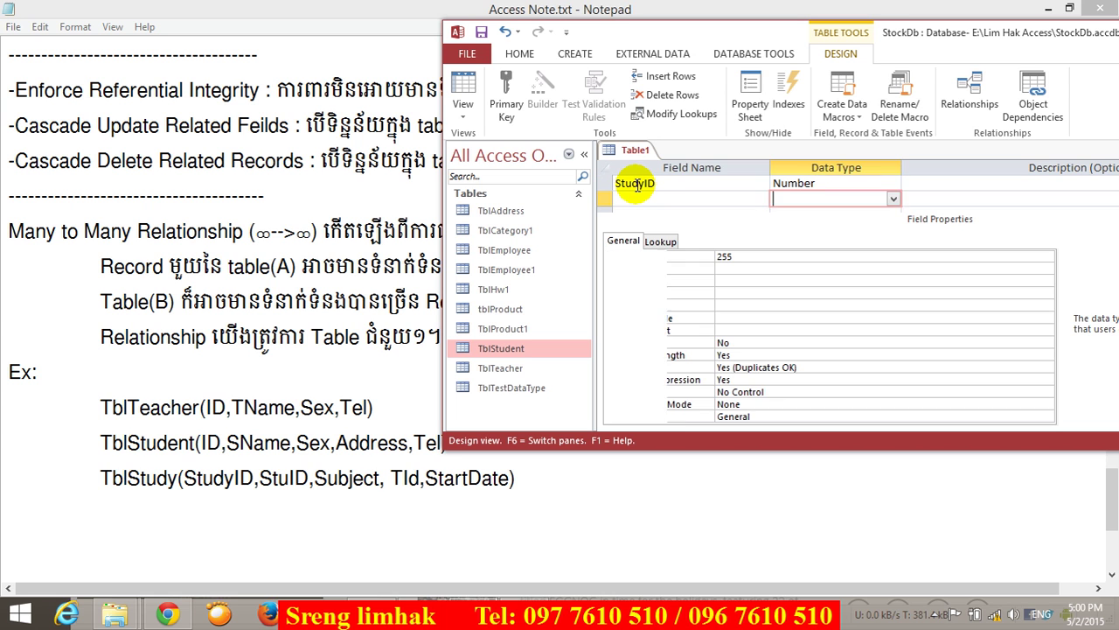
{"action": "key", "text": "Tab"}
{"action": "key", "text": "Tab"}
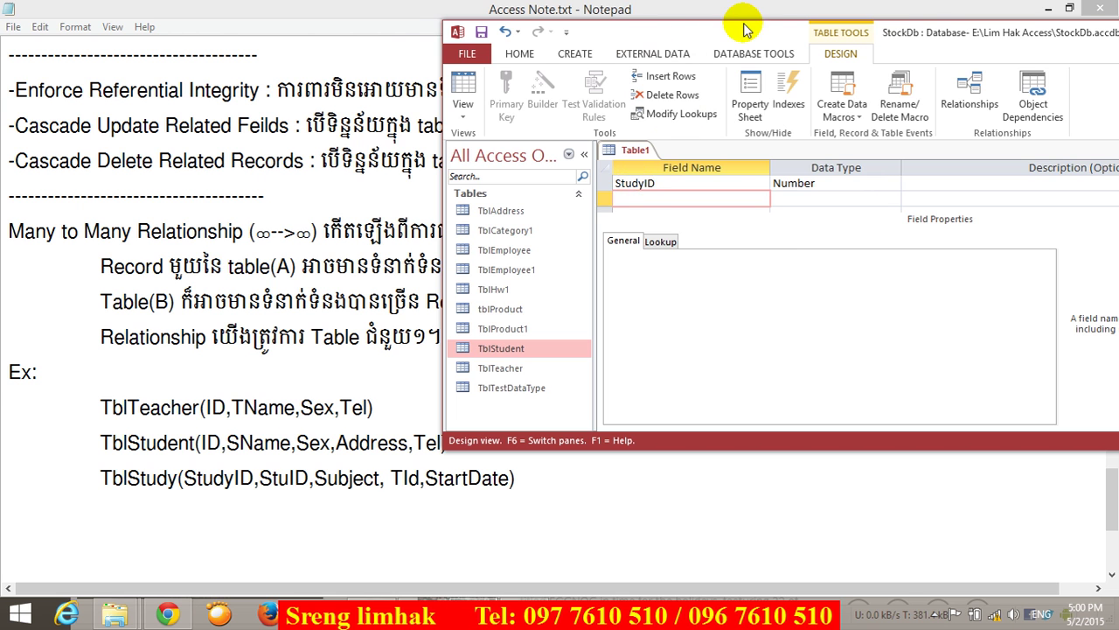
Make StudyID the primary key and save the table as TblStudy
{"action": "double_click", "coordinate": [757, 44]}
{"action": "left_click_drag", "start_coordinate": [213, 160], "coordinate": [204, 160]}
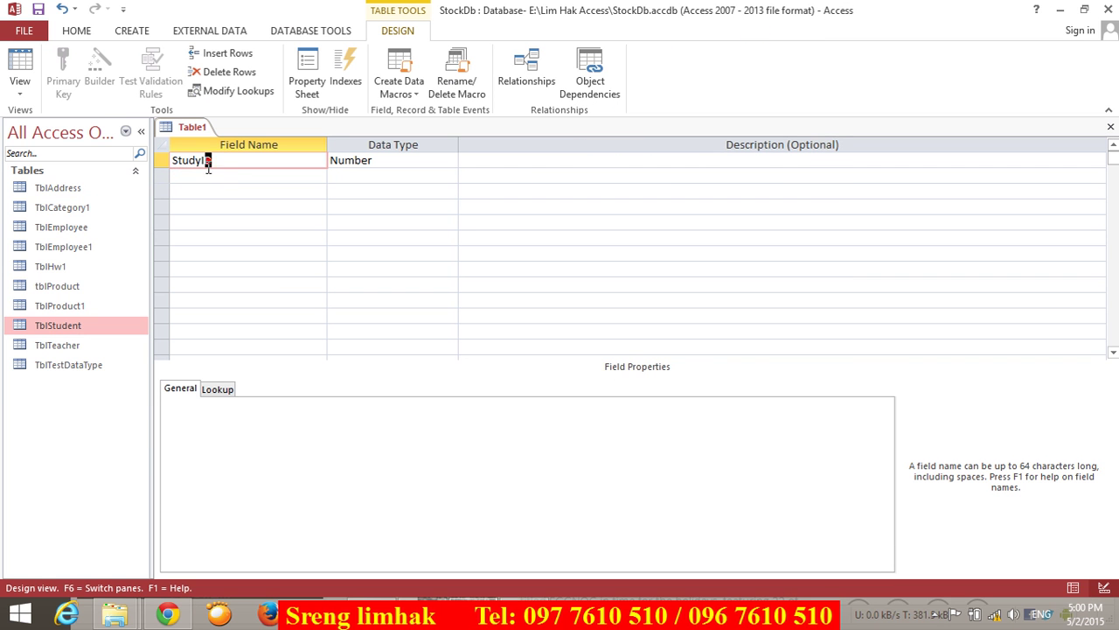
{"action": "left_click", "coordinate": [63, 75]}
{"action": "right_click", "coordinate": [195, 128]}
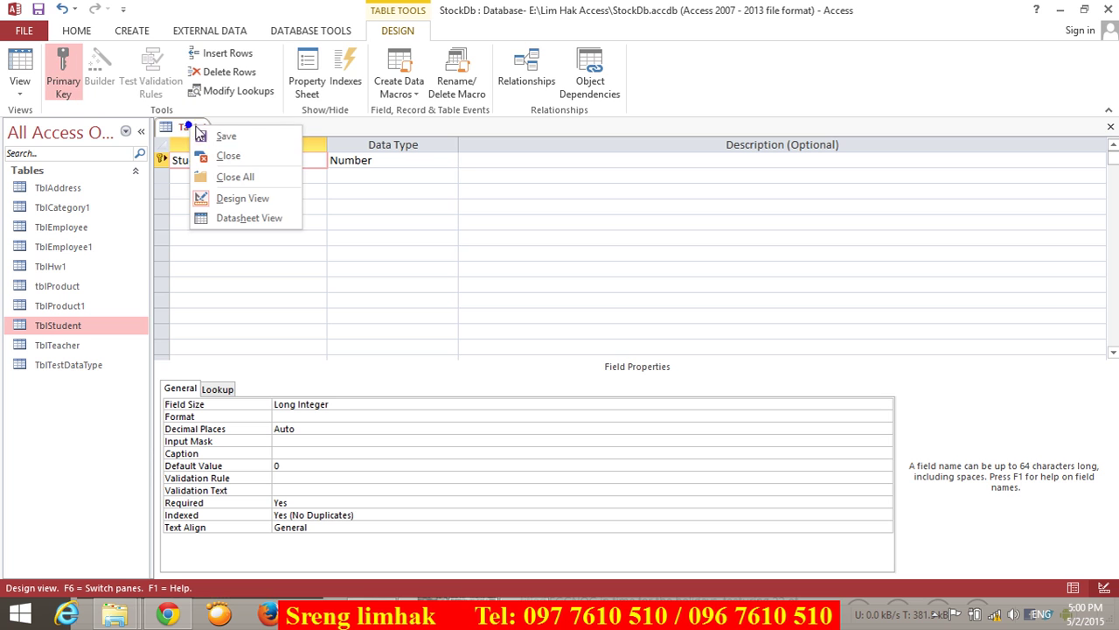
{"action": "left_click", "coordinate": [224, 137]}
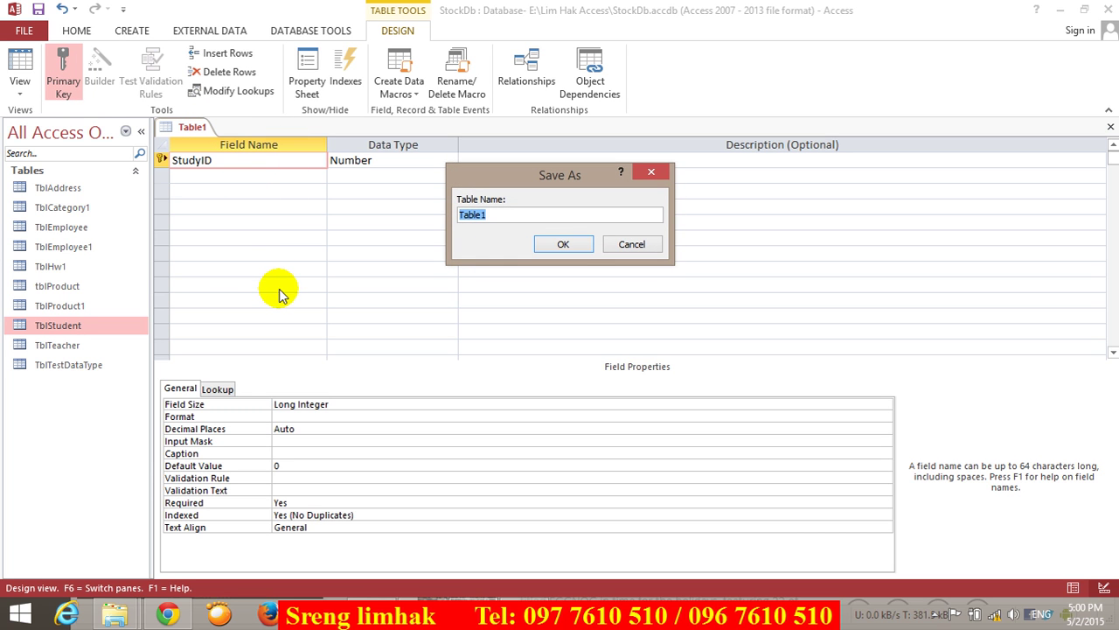
{"action": "type", "text": "Tbl"}
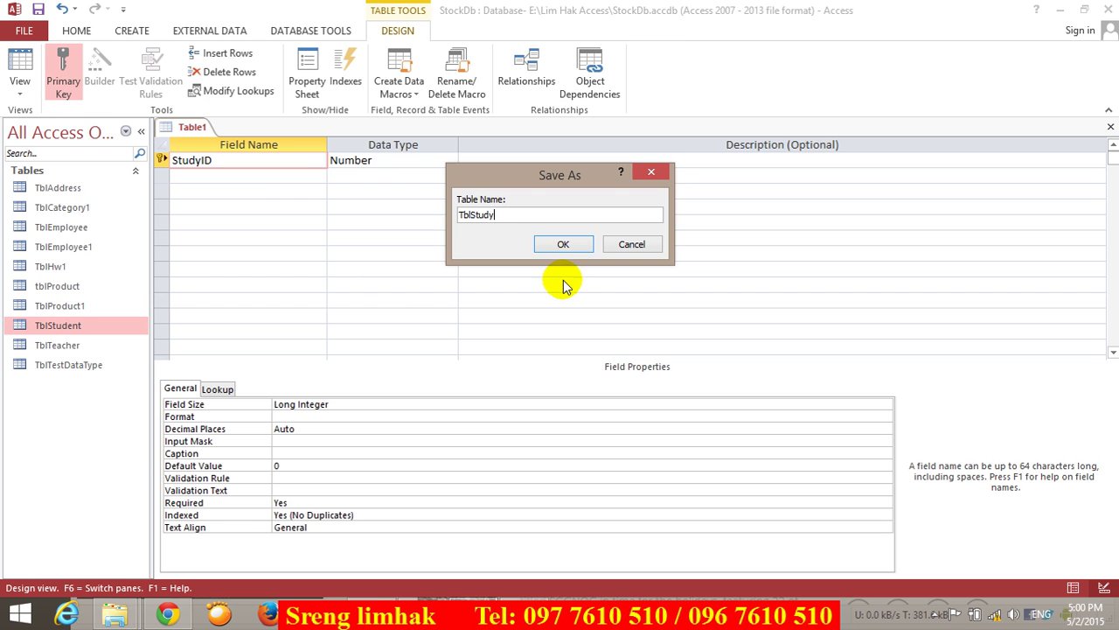
{"action": "left_click", "coordinate": [567, 244]}
Add a StuID field to TblStudy and start the Lookup Wizard for it, taking the values from another table or query
{"action": "double_click", "coordinate": [610, 22]}
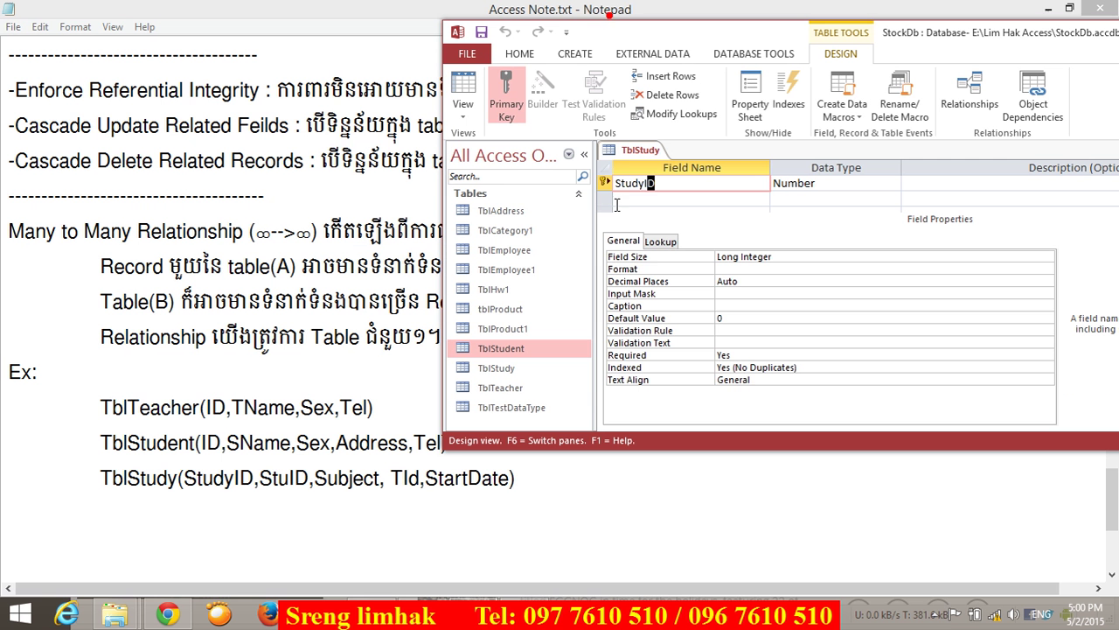
{"action": "left_click", "coordinate": [634, 197]}
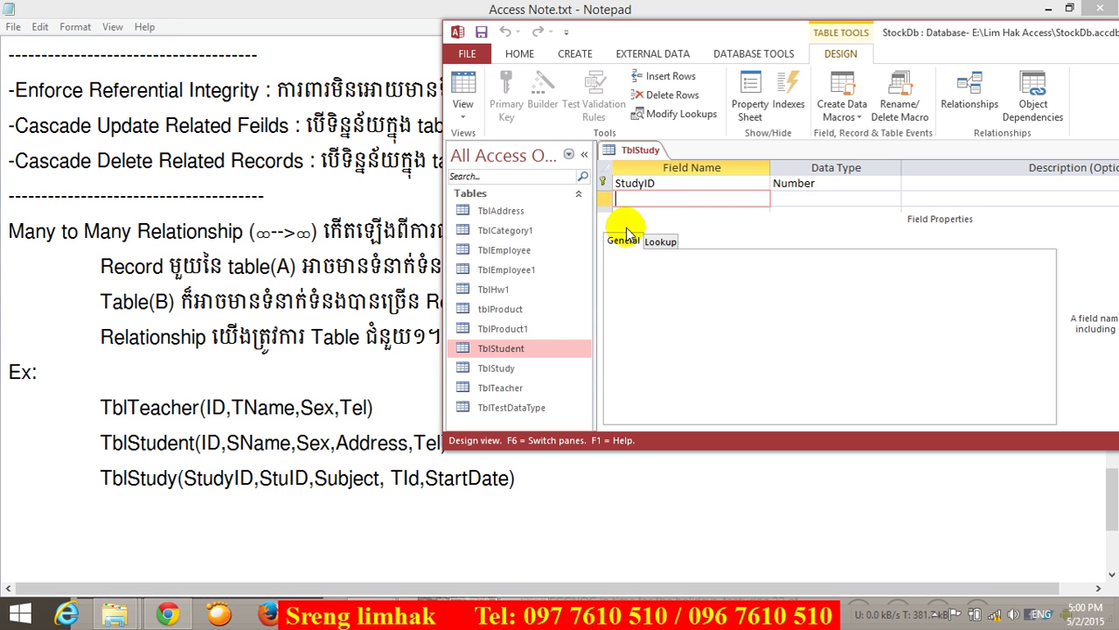
{"action": "left_click", "coordinate": [651, 187]}
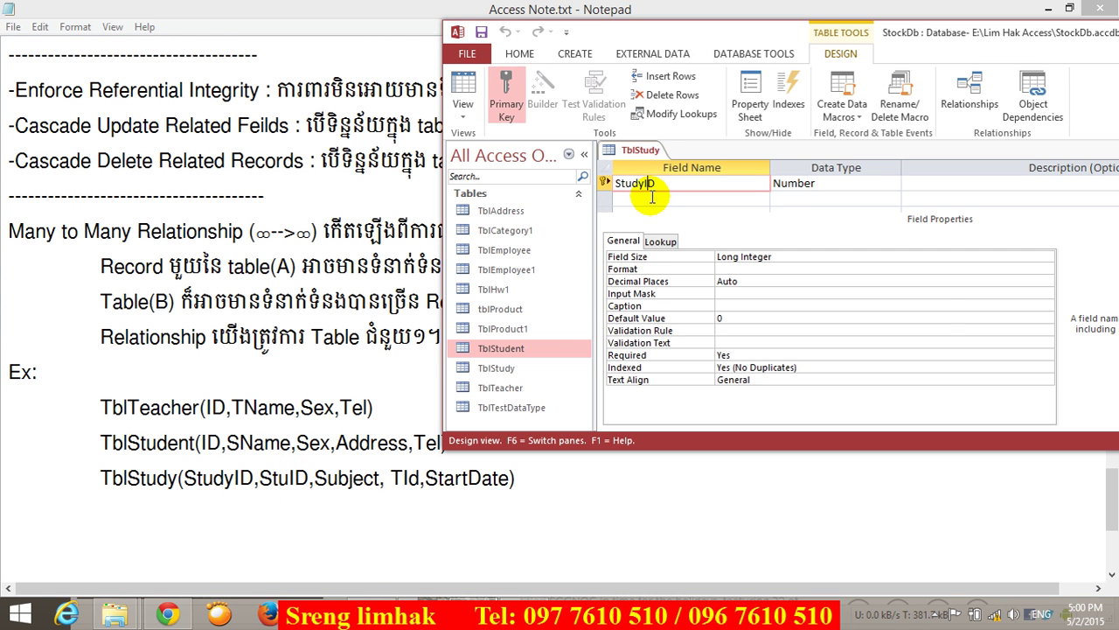
{"action": "left_click", "coordinate": [651, 198]}
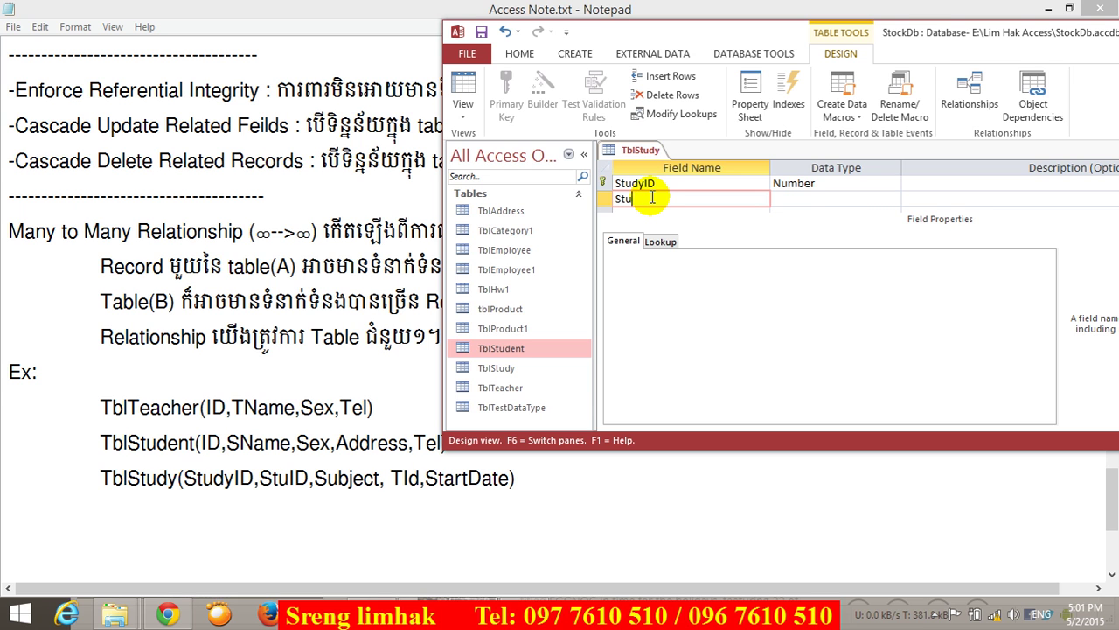
{"action": "type", "text": "StuID"}
{"action": "key", "text": "Tab"}
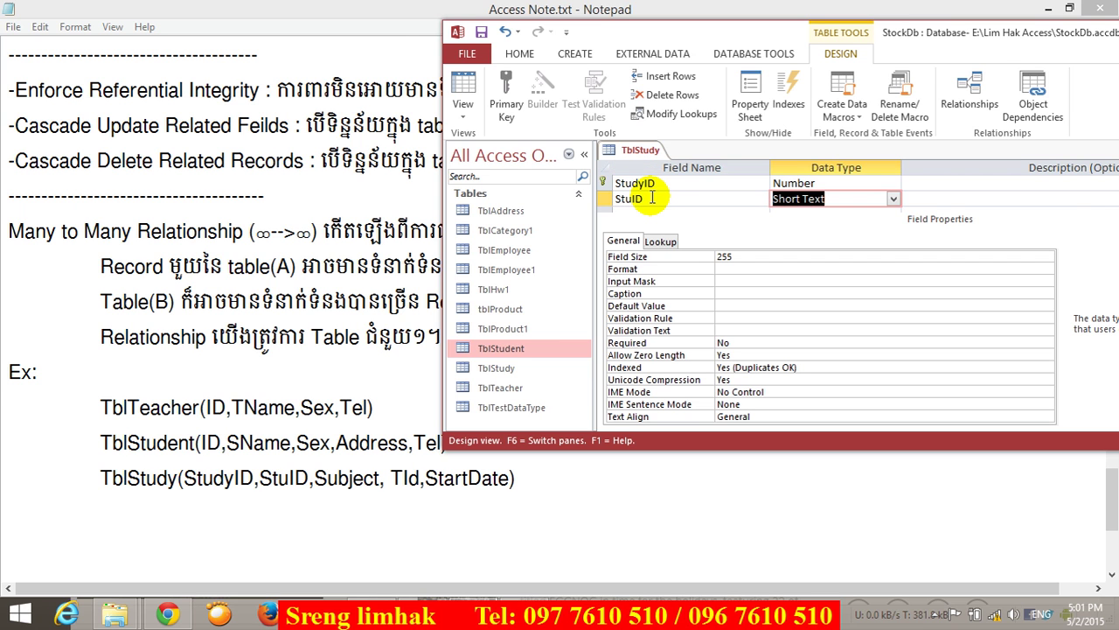
{"action": "type", "text": "number"}
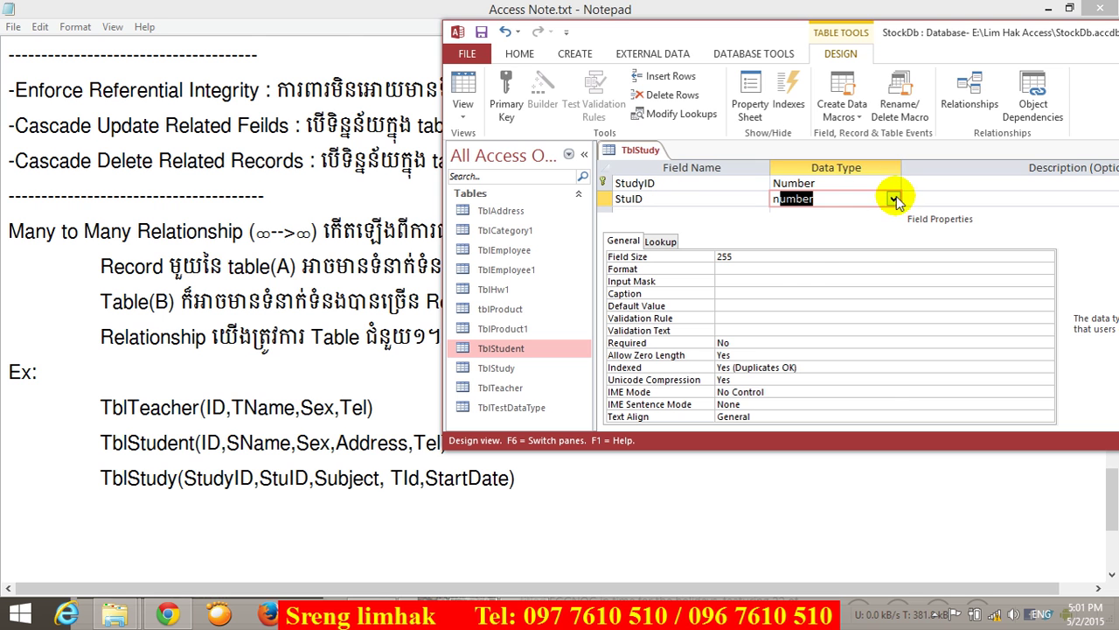
{"action": "left_click", "coordinate": [893, 199]}
{"action": "left_click", "coordinate": [842, 388]}
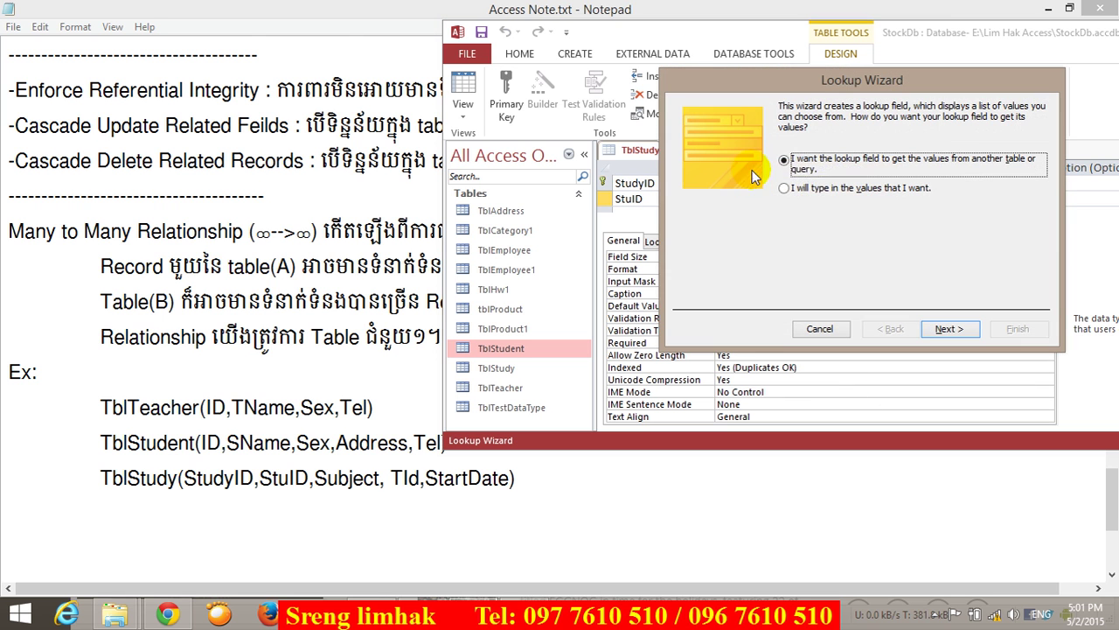
{"action": "left_click", "coordinate": [971, 335]}
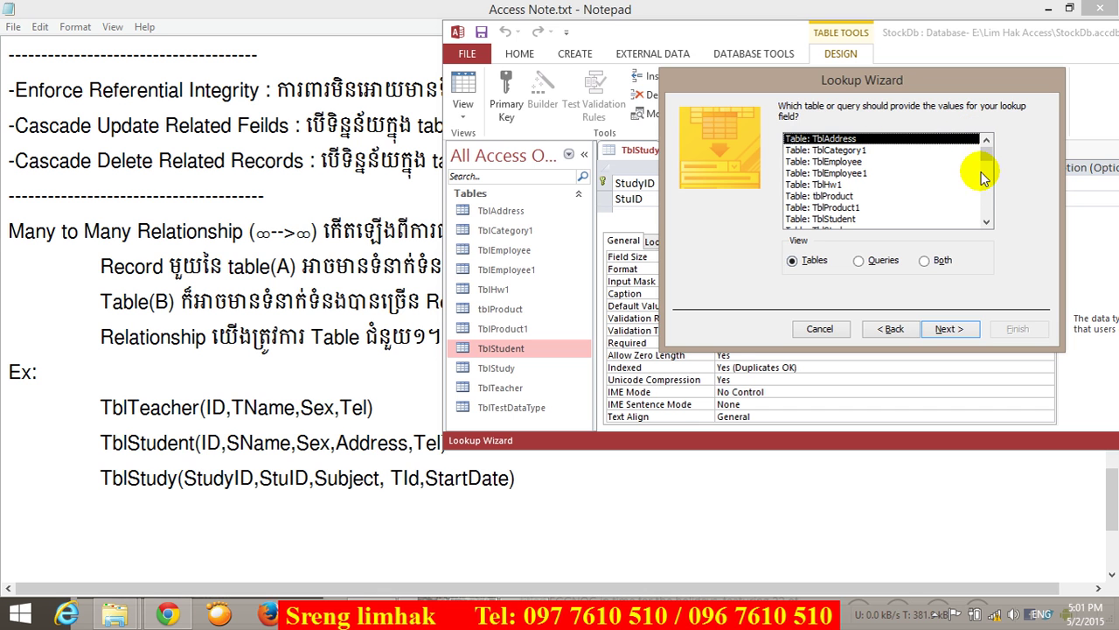
Choose TblStudent as the lookup source and include its ID, SName, Sex, Address and Tel fields
{"action": "left_click_drag", "start_coordinate": [986, 162], "coordinate": [987, 173]}
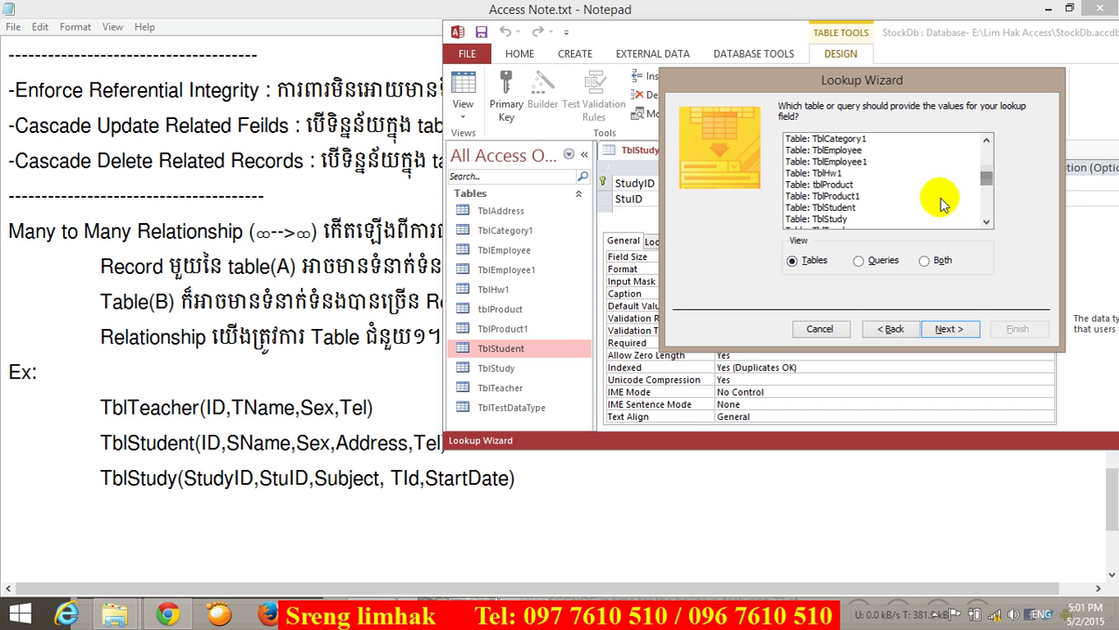
{"action": "left_click", "coordinate": [833, 207]}
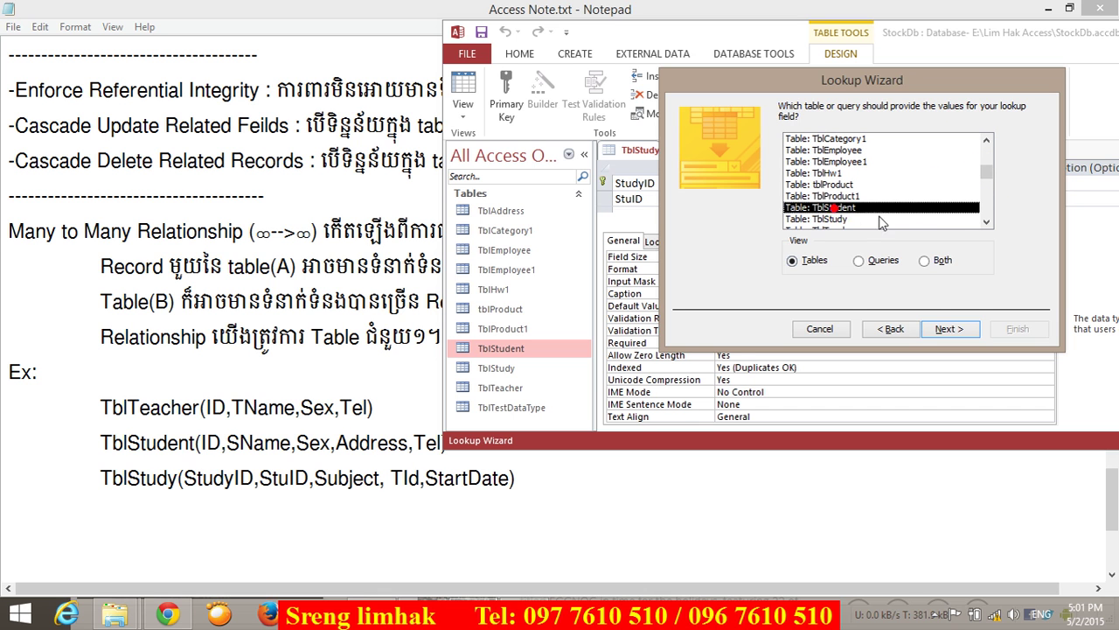
{"action": "left_click", "coordinate": [942, 326]}
{"action": "left_click", "coordinate": [834, 225]}
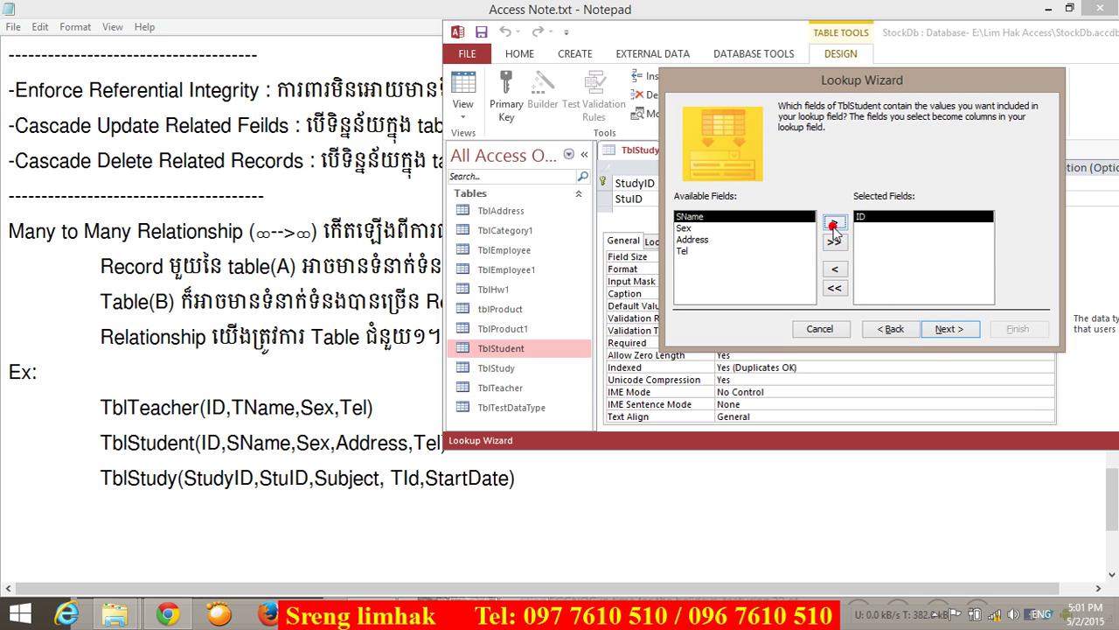
{"action": "left_click", "coordinate": [834, 225]}
{"action": "left_click", "coordinate": [833, 225]}
{"action": "left_click", "coordinate": [833, 225]}
{"action": "left_click", "coordinate": [833, 224]}
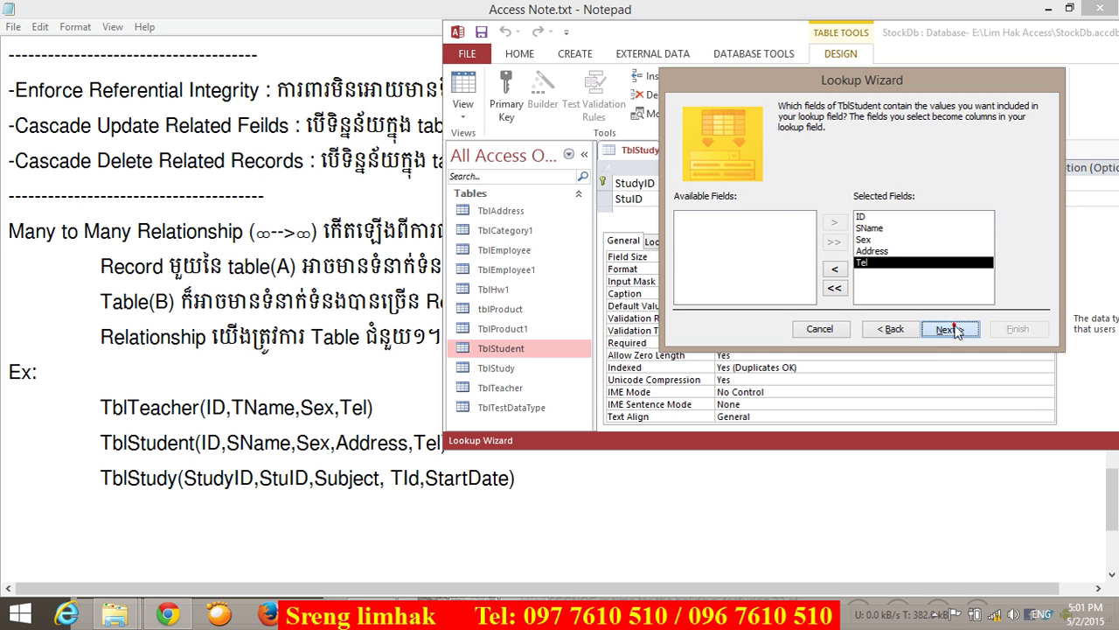
Finish the StuID lookup with the key column shown and ID as the stored value, and save TblStudy
{"action": "left_click", "coordinate": [950, 331]}
{"action": "left_click", "coordinate": [950, 328]}
{"action": "left_click", "coordinate": [677, 167]}
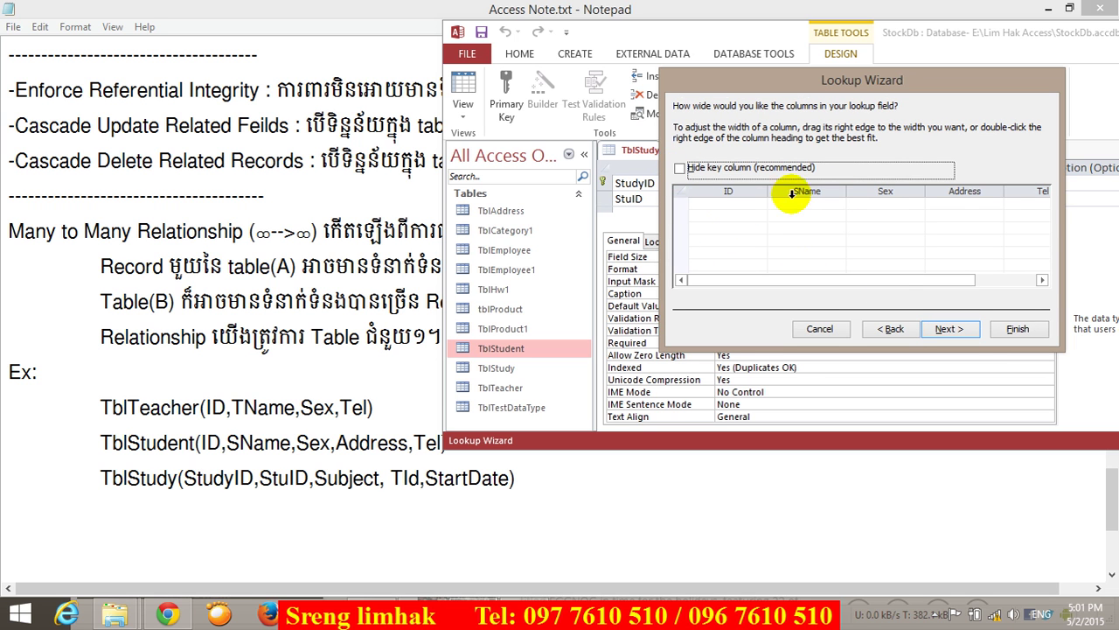
{"action": "left_click", "coordinate": [949, 328]}
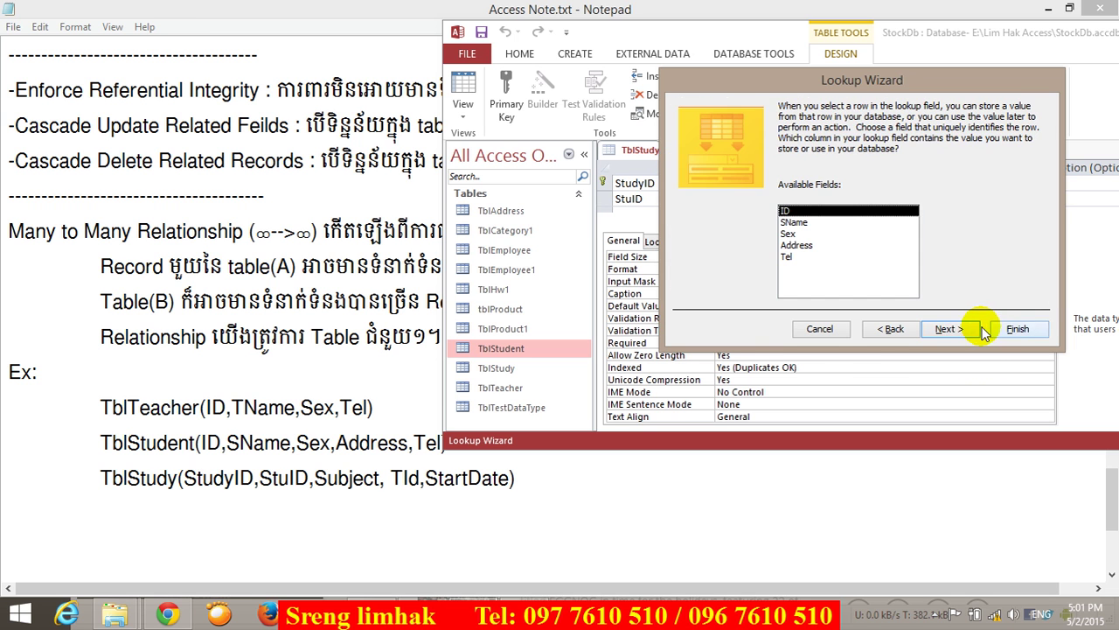
{"action": "left_click", "coordinate": [943, 329]}
{"action": "left_click", "coordinate": [1001, 328]}
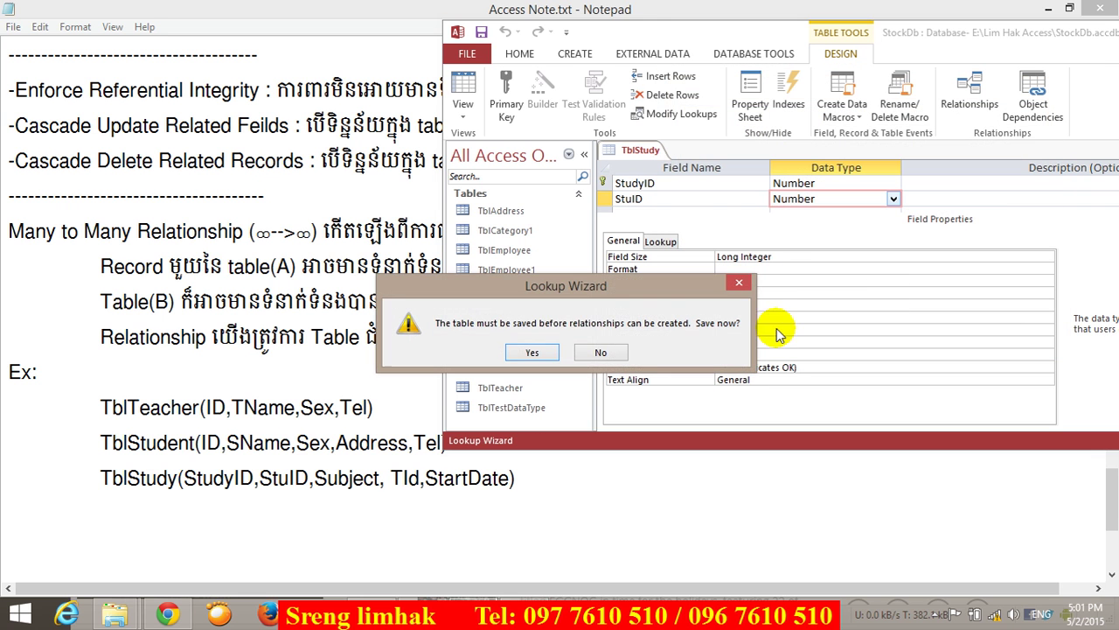
{"action": "left_click", "coordinate": [535, 353]}
{"action": "right_click", "coordinate": [641, 150]}
{"action": "left_click", "coordinate": [662, 159]}
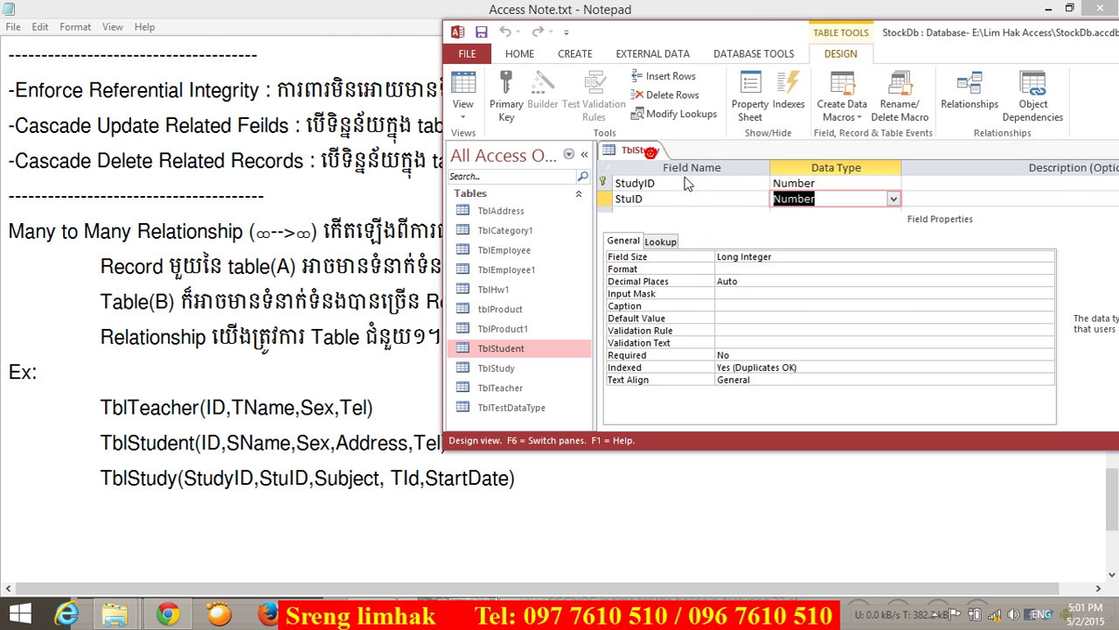
Maximize the database window and add a Subject field below StuID in TblStudy, following the field list in the notes
{"action": "double_click", "coordinate": [782, 41]}
{"action": "left_click", "coordinate": [252, 192]}
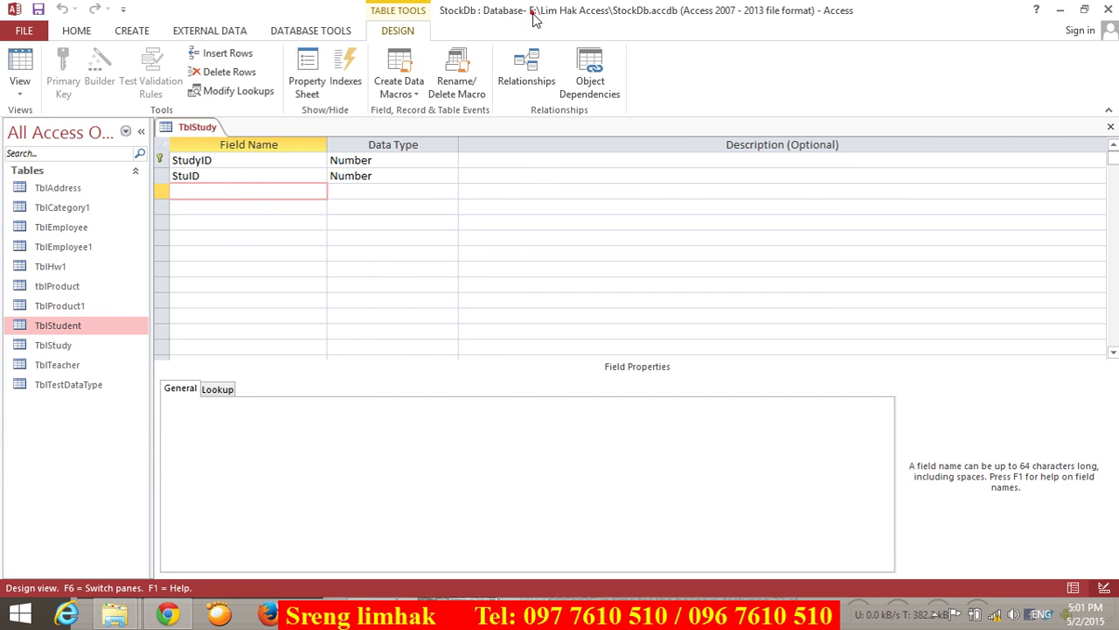
{"action": "double_click", "coordinate": [536, 18]}
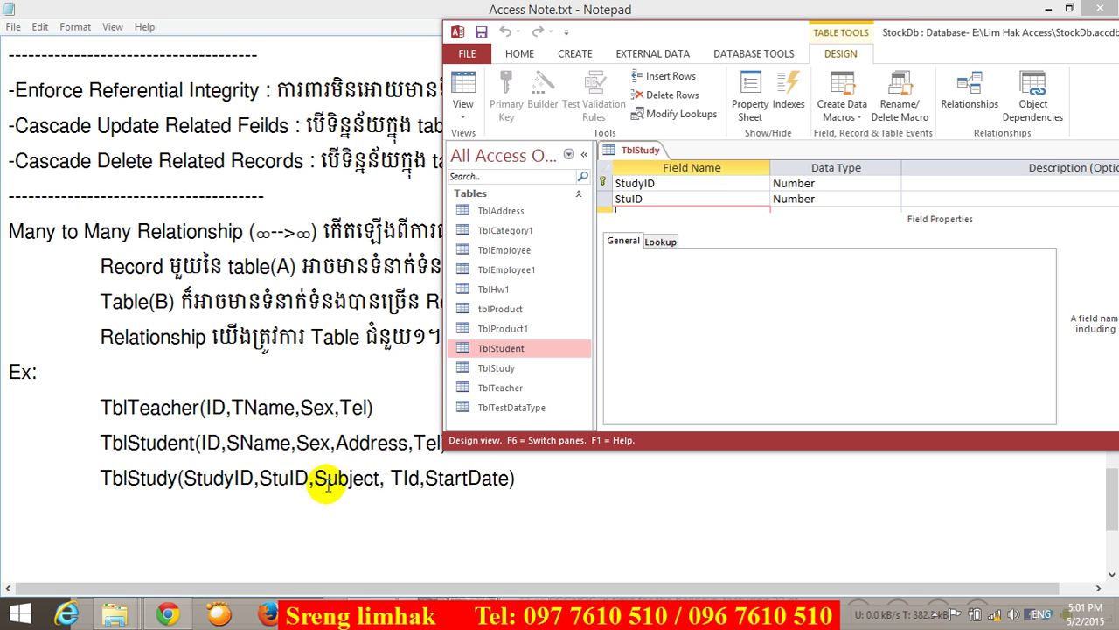
{"action": "double_click", "coordinate": [777, 39]}
{"action": "type", "text": "Su"}
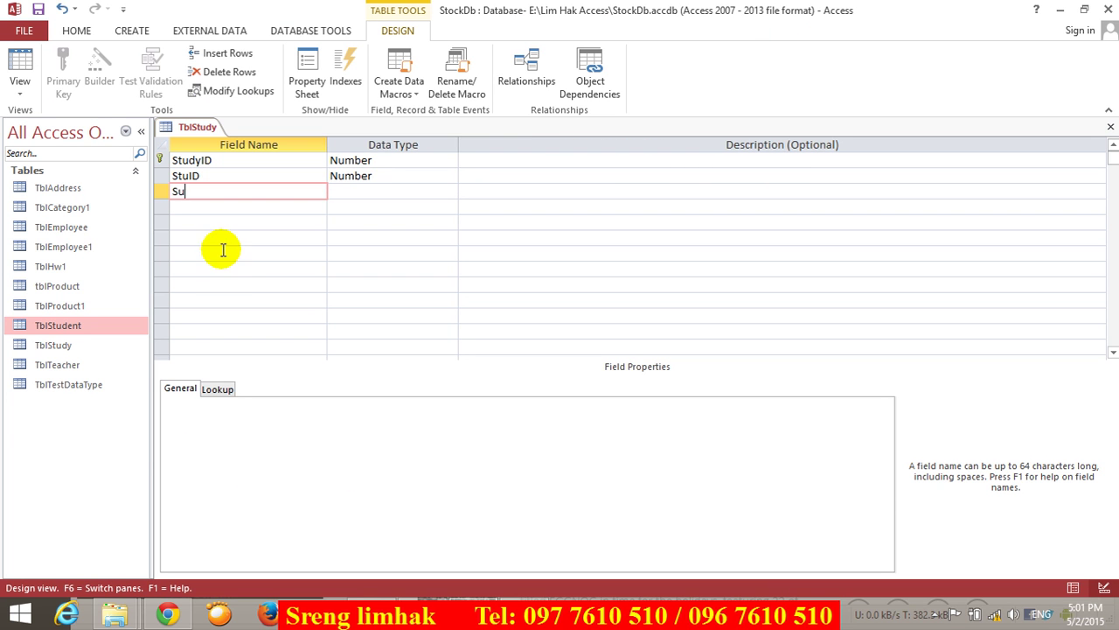
{"action": "type", "text": "bject"}
{"action": "key", "text": "Tab"}
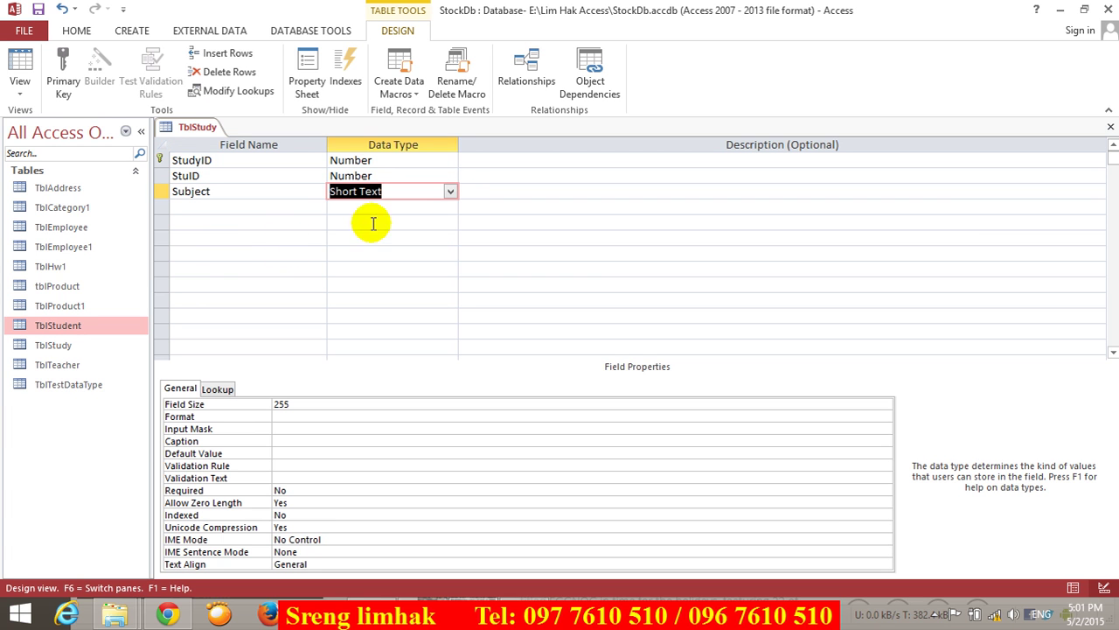
Make Subject a lookup field with the custom one-column values Ms Word, Ms Excel and Ms Access
{"action": "left_click", "coordinate": [451, 191]}
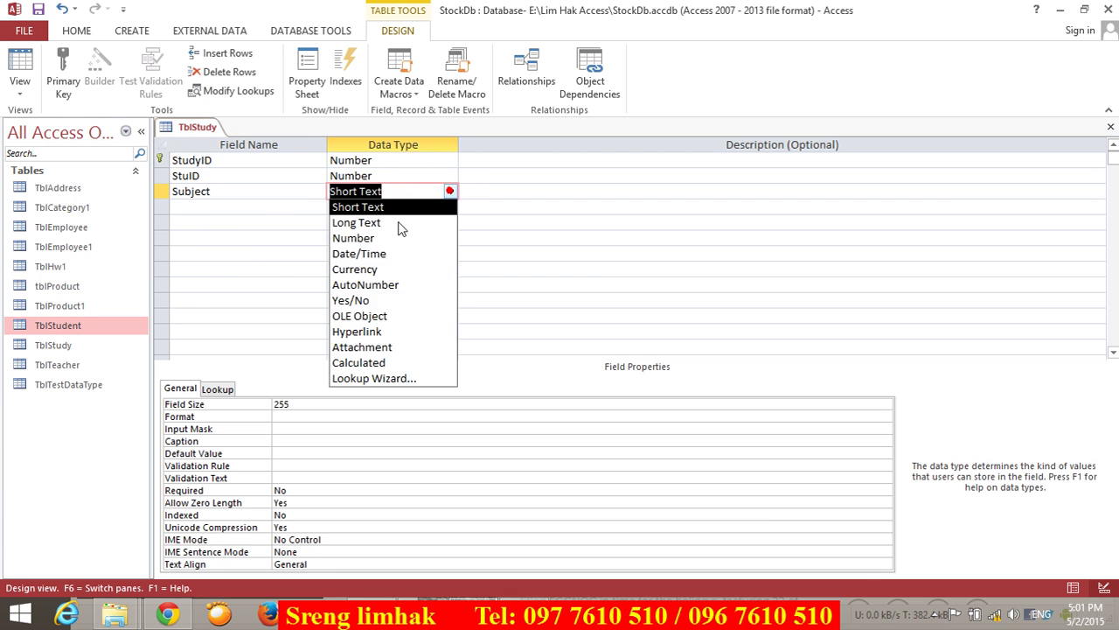
{"action": "left_click", "coordinate": [381, 376]}
{"action": "left_click", "coordinate": [525, 223]}
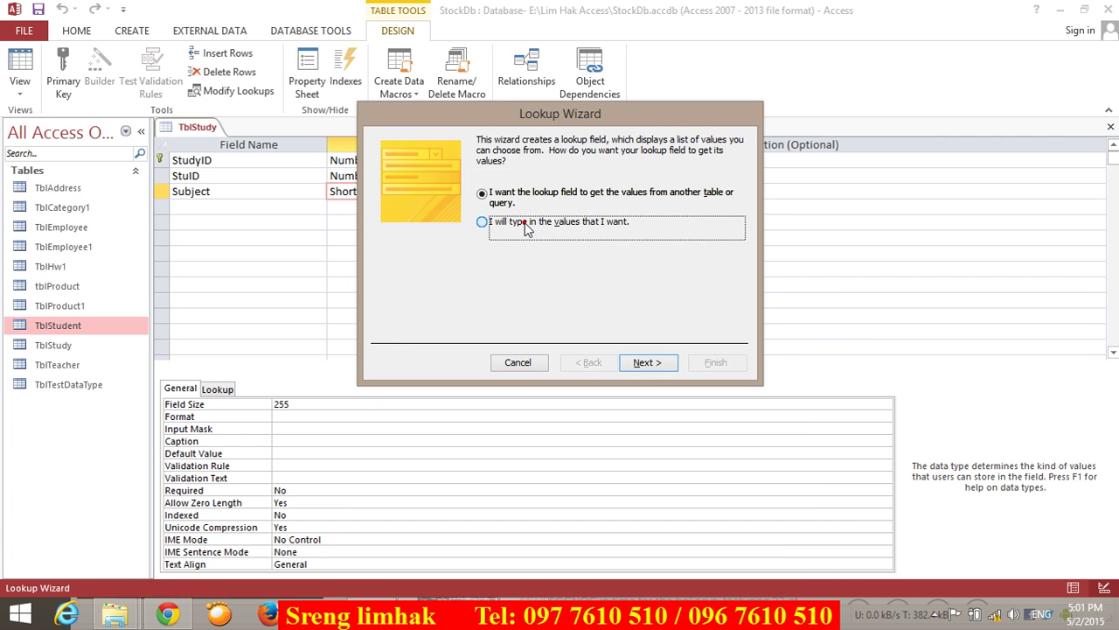
{"action": "left_click", "coordinate": [647, 363]}
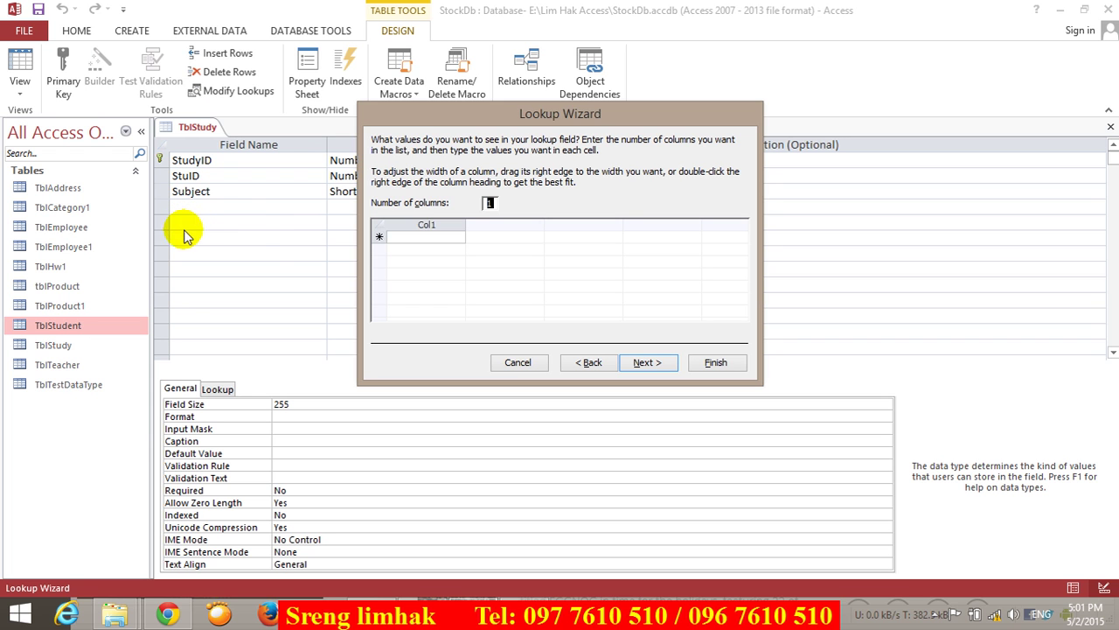
{"action": "left_click", "coordinate": [439, 236]}
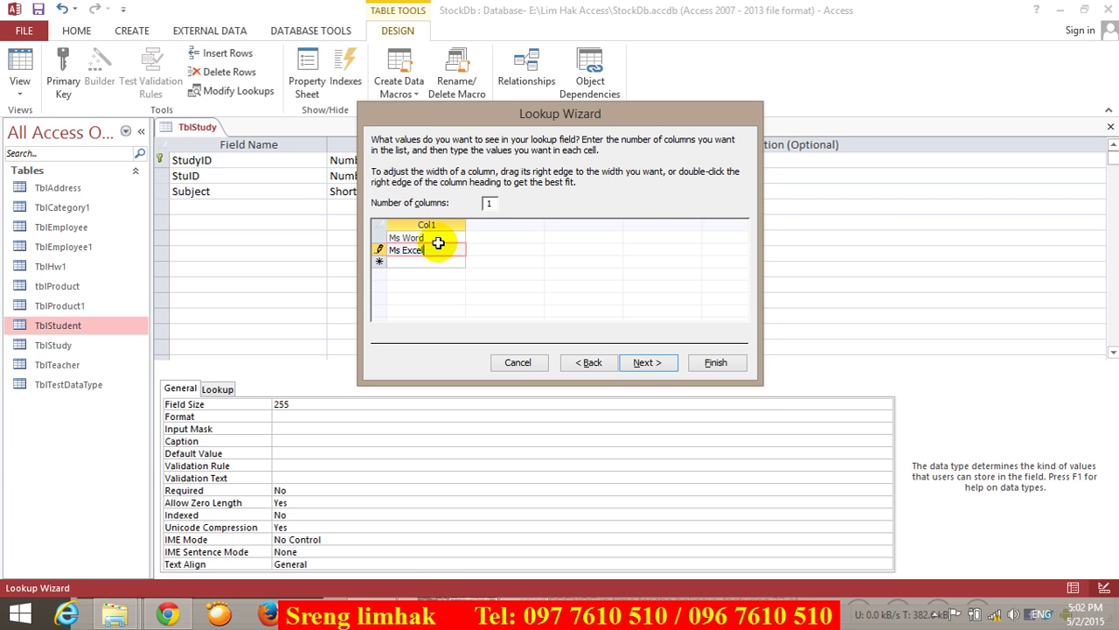
{"action": "key", "text": "ctrl+a"}
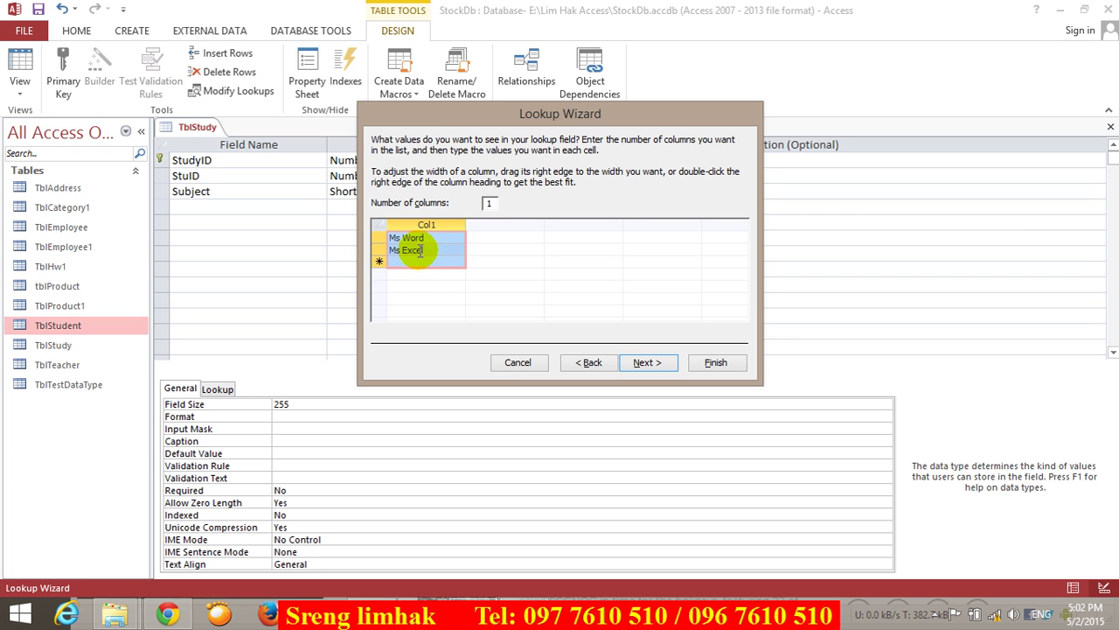
{"action": "left_click", "coordinate": [426, 252]}
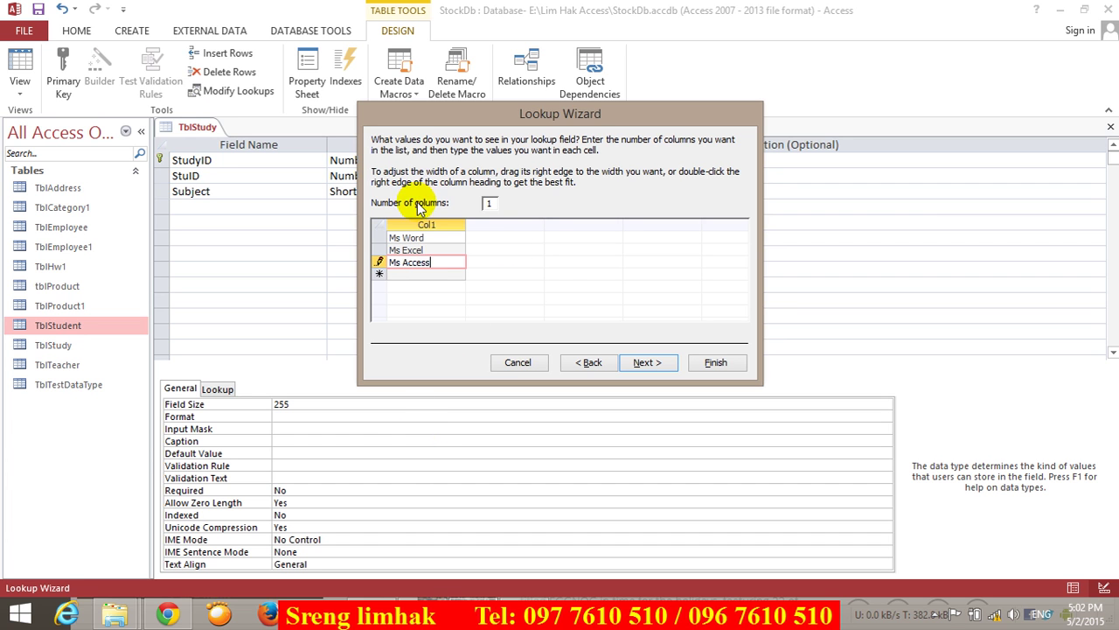
{"action": "left_click", "coordinate": [657, 360]}
{"action": "left_click", "coordinate": [714, 363]}
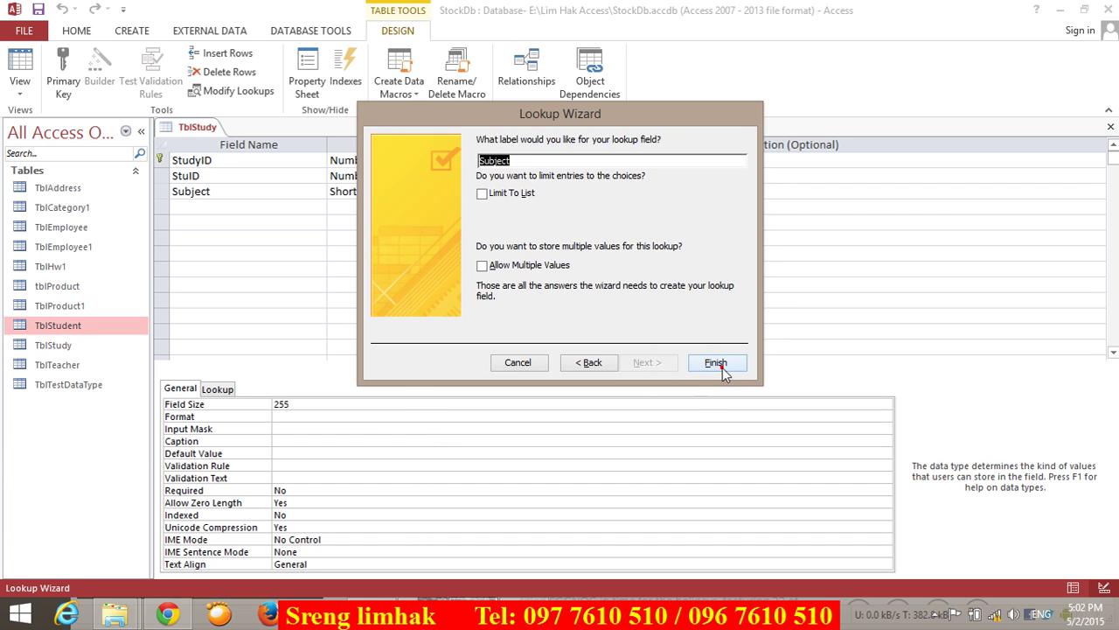
Add a TId field to TblStudy and start the Lookup Wizard for it, taking the values from another table or query
{"action": "left_click", "coordinate": [240, 206]}
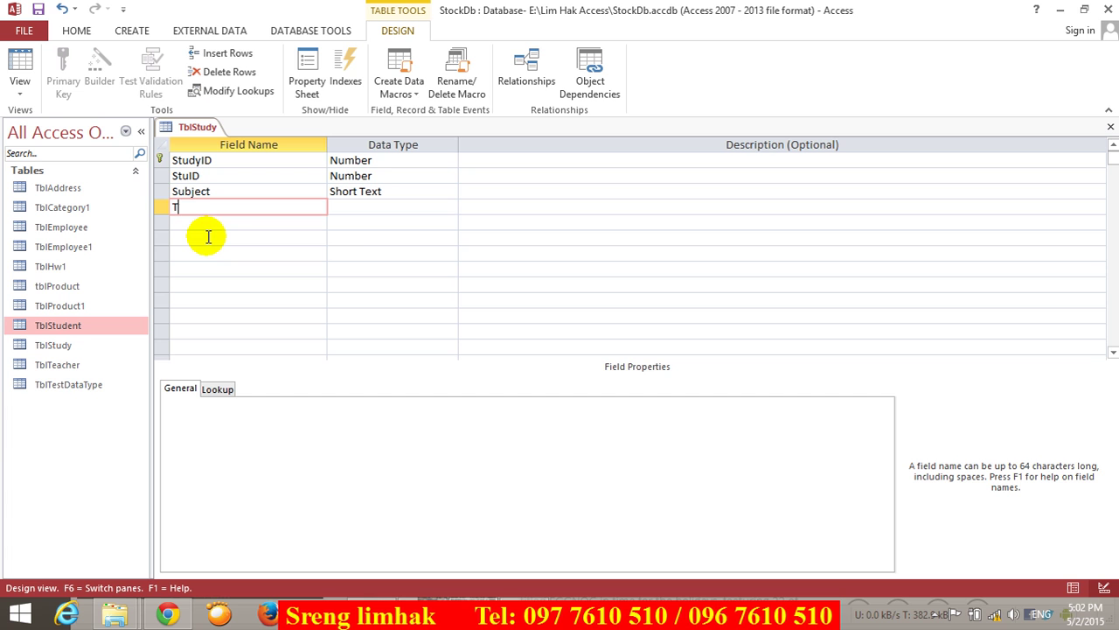
{"action": "key", "text": "Tab"}
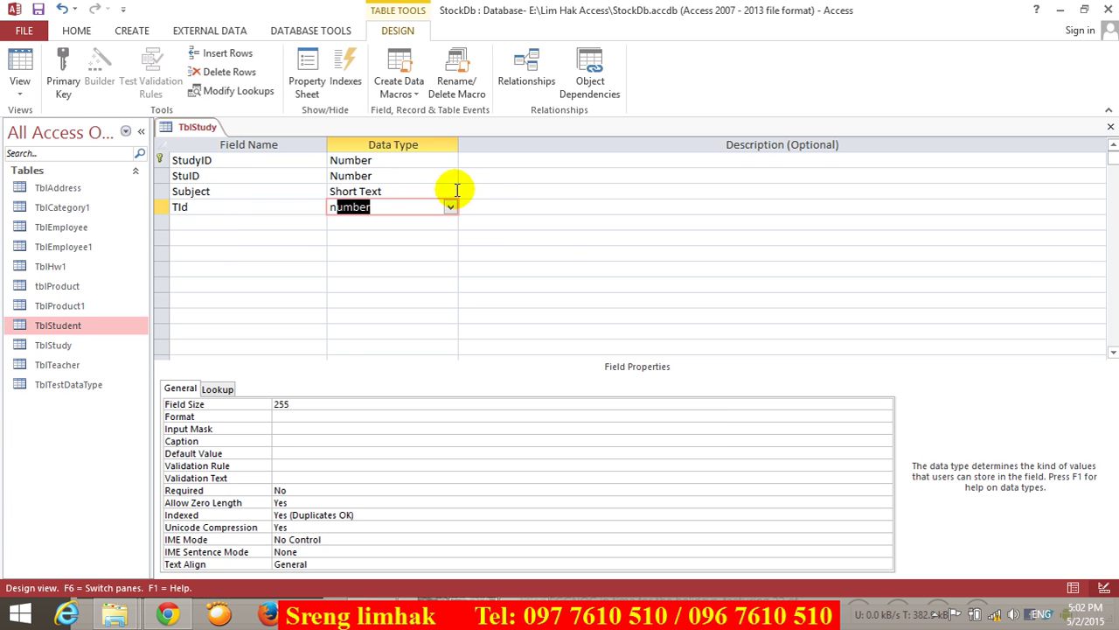
{"action": "left_click", "coordinate": [451, 207]}
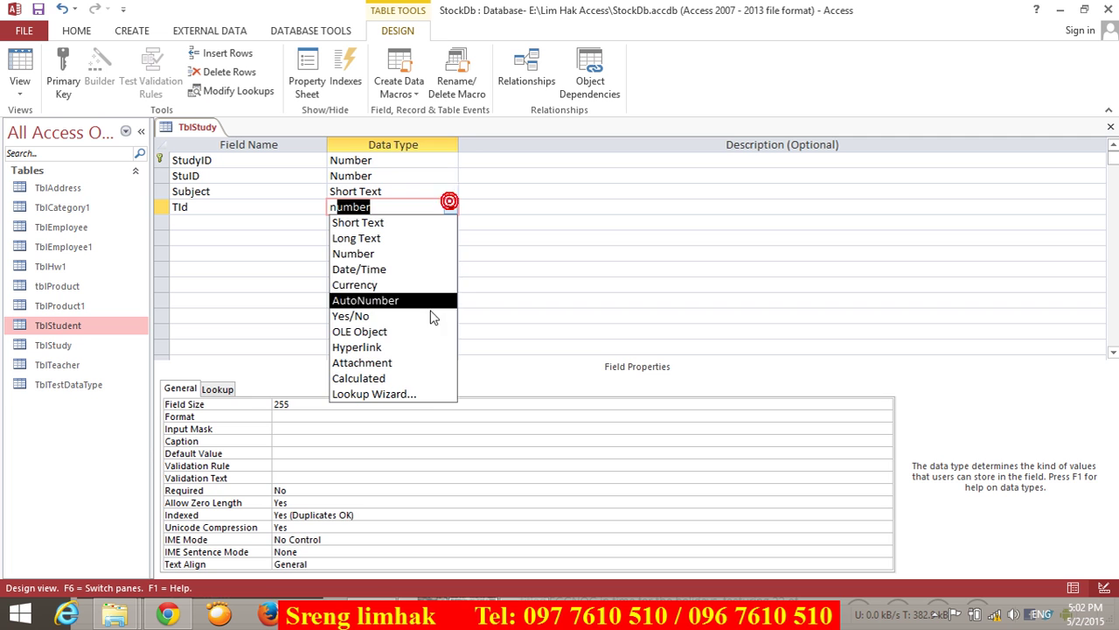
{"action": "left_click", "coordinate": [415, 402]}
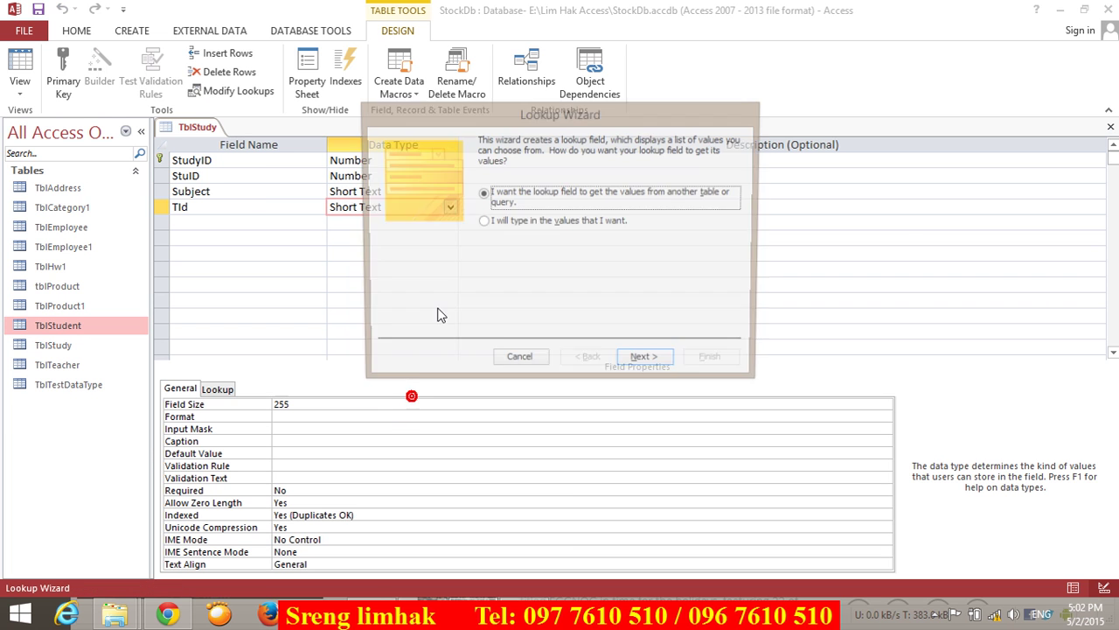
{"action": "left_click", "coordinate": [650, 363]}
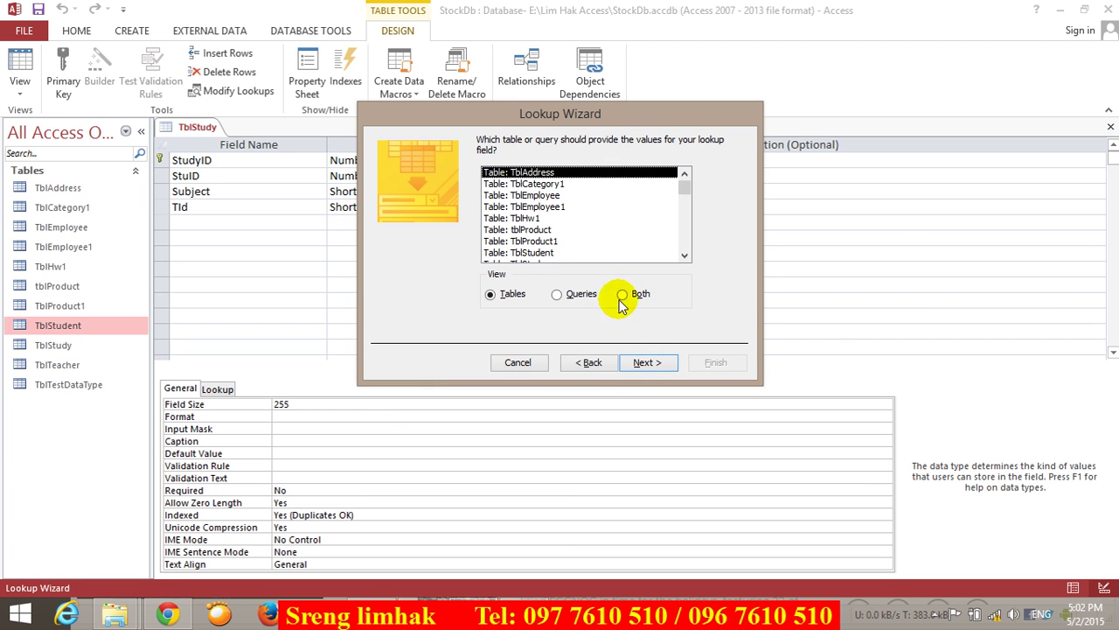
Choose TblTeacher as the lookup source and include its ID, TName, Sex and Tel fields
{"action": "left_click", "coordinate": [683, 256]}
{"action": "left_click", "coordinate": [684, 257]}
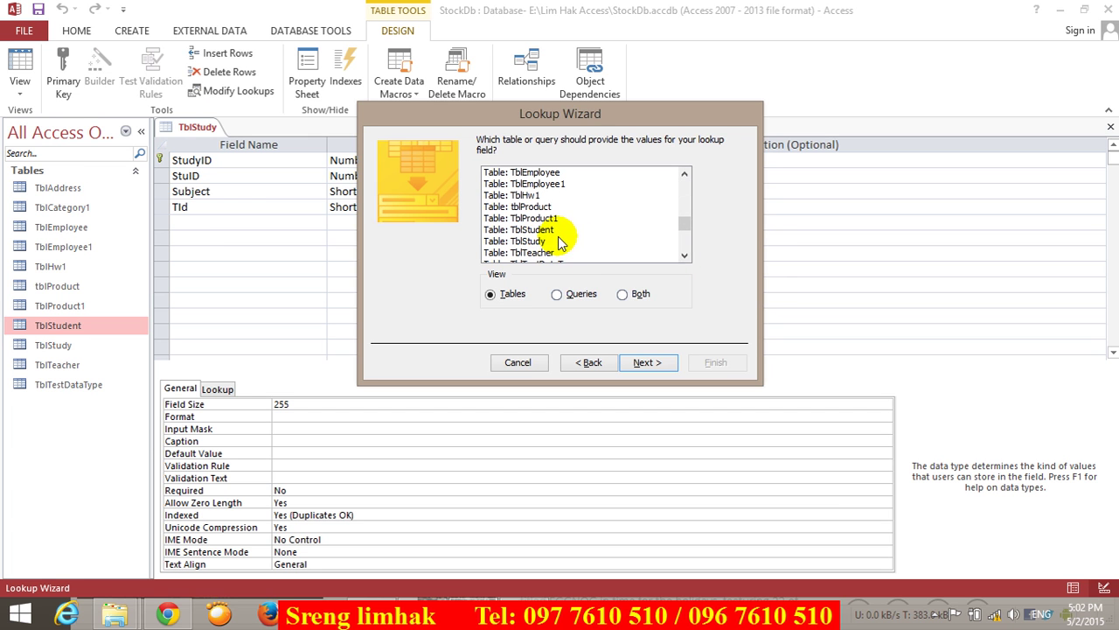
{"action": "left_click", "coordinate": [544, 251]}
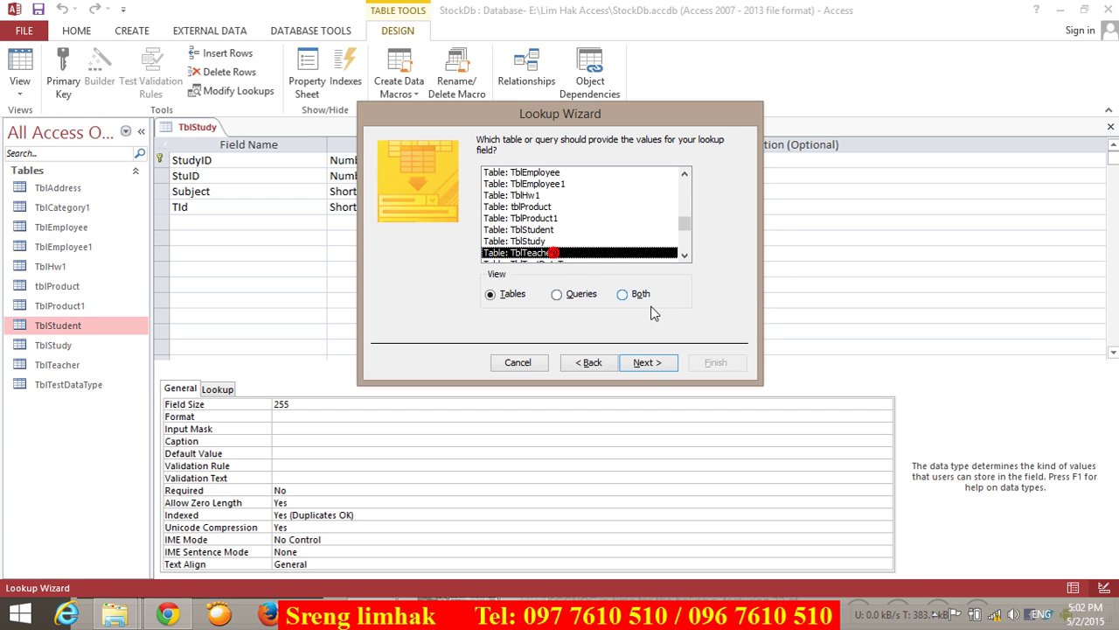
{"action": "left_click", "coordinate": [647, 362]}
{"action": "left_click", "coordinate": [532, 275]}
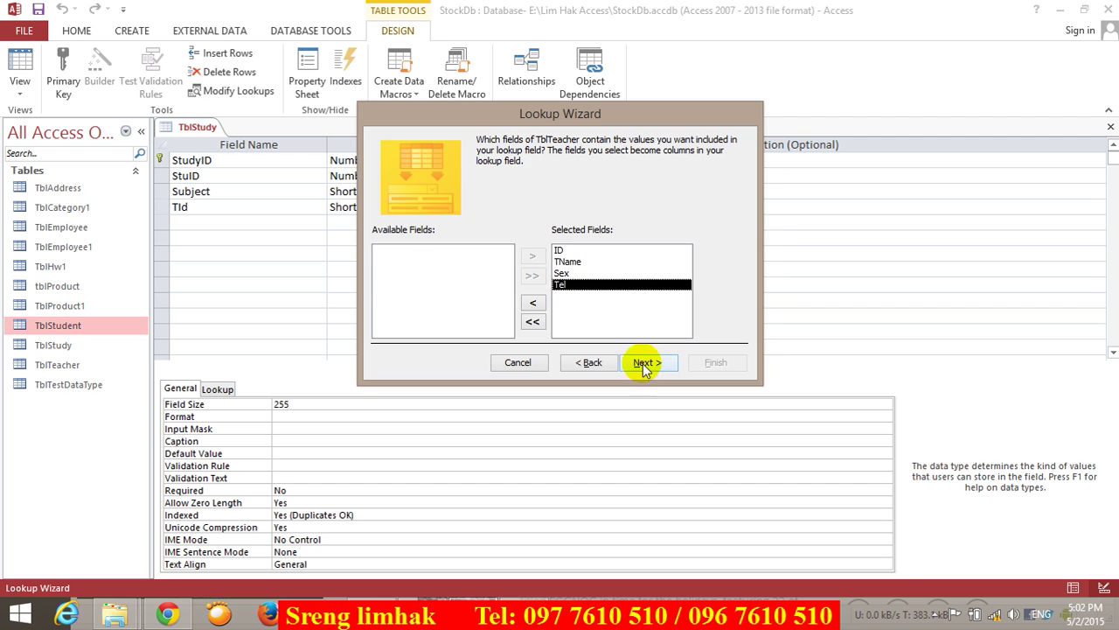
Finish the TId lookup with the key column shown and ID as the stored value, and save TblStudy
{"action": "left_click", "coordinate": [647, 362]}
{"action": "left_click", "coordinate": [669, 365]}
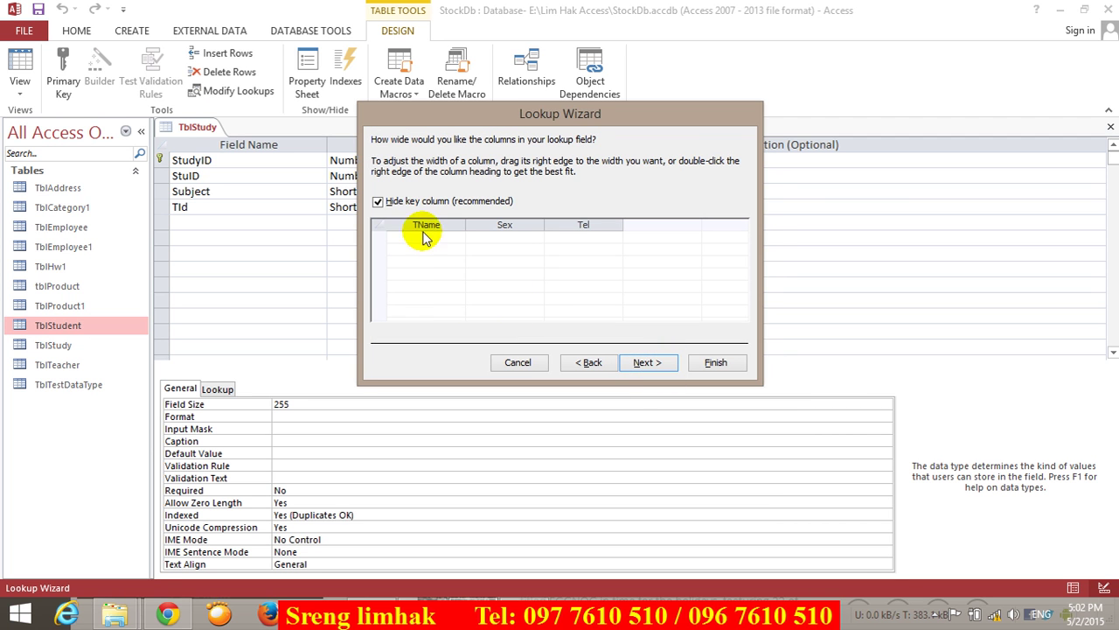
{"action": "left_click", "coordinate": [375, 201]}
{"action": "left_click", "coordinate": [647, 362]}
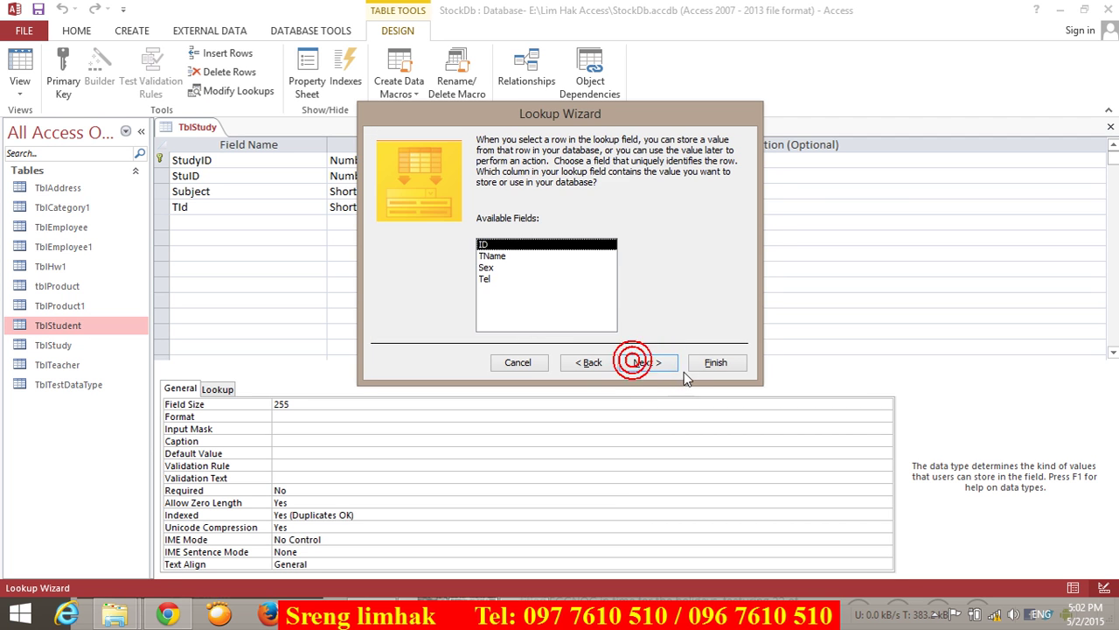
{"action": "left_click", "coordinate": [647, 362]}
{"action": "left_click", "coordinate": [712, 364]}
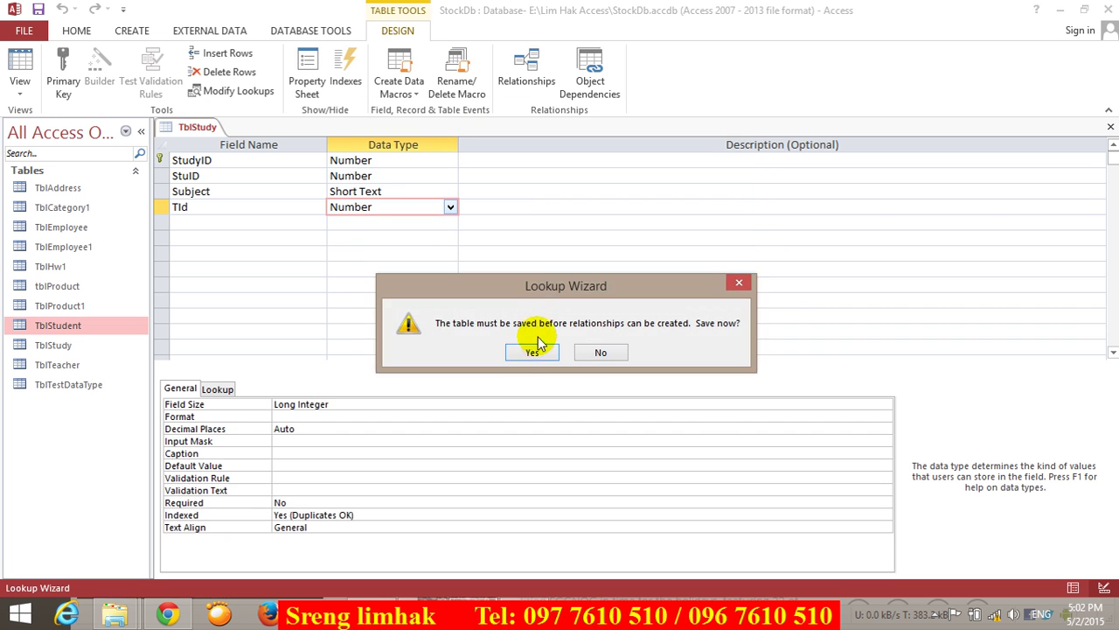
{"action": "left_click", "coordinate": [533, 354]}
{"action": "right_click", "coordinate": [189, 124]}
{"action": "left_click", "coordinate": [220, 133]}
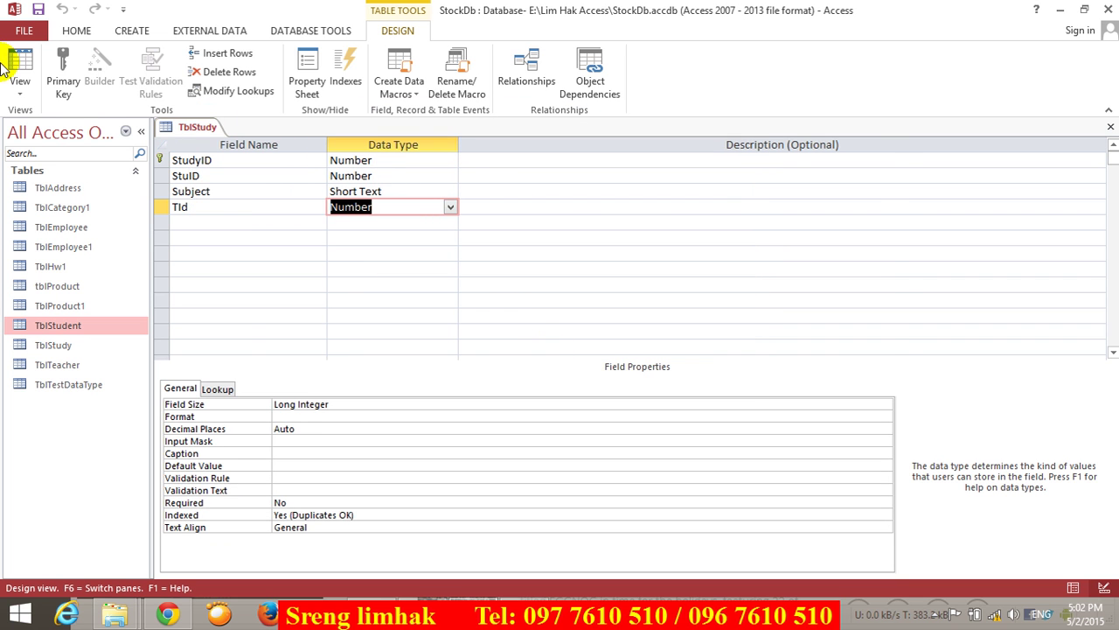
Add a StartDate field of type Date/Time to TblStudy, and save and close the table
{"action": "left_click", "coordinate": [199, 223]}
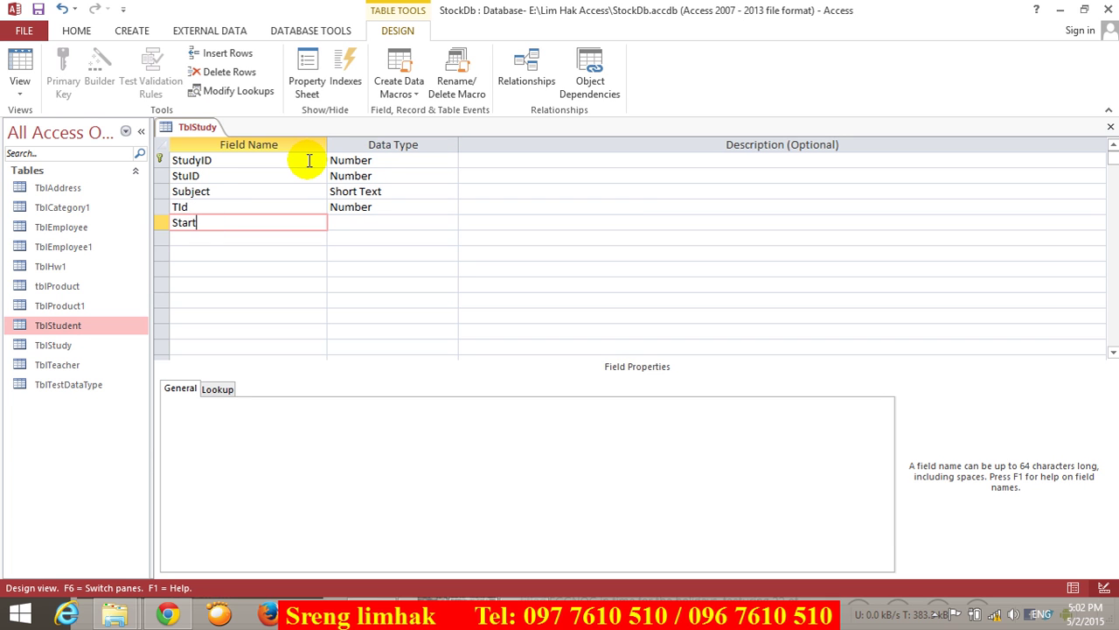
{"action": "key", "text": "Tab"}
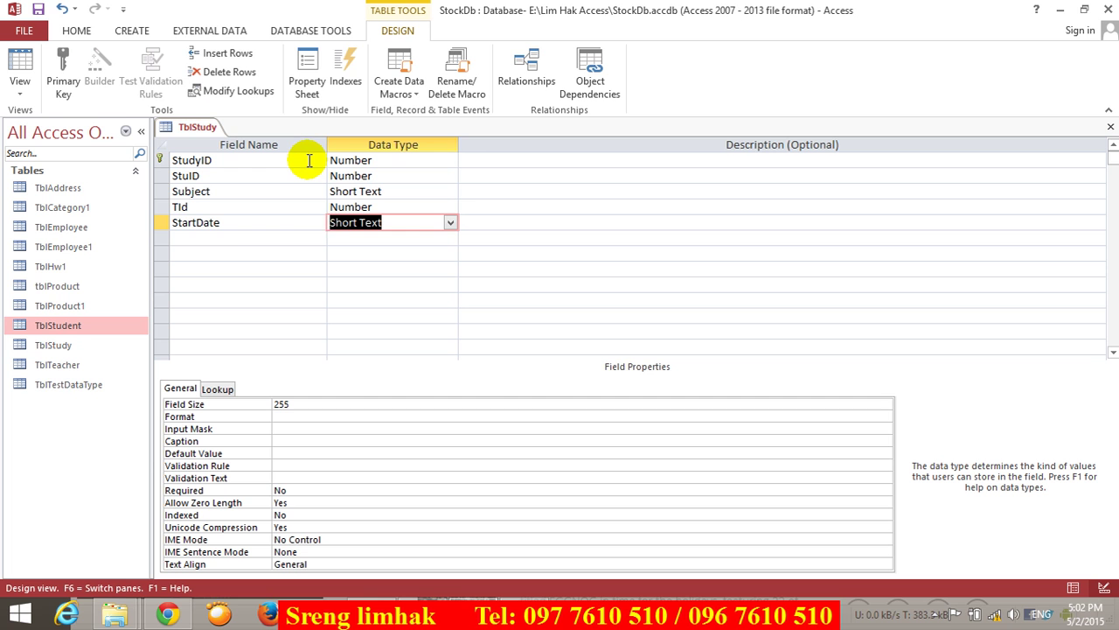
{"action": "type", "text": "date/Time"}
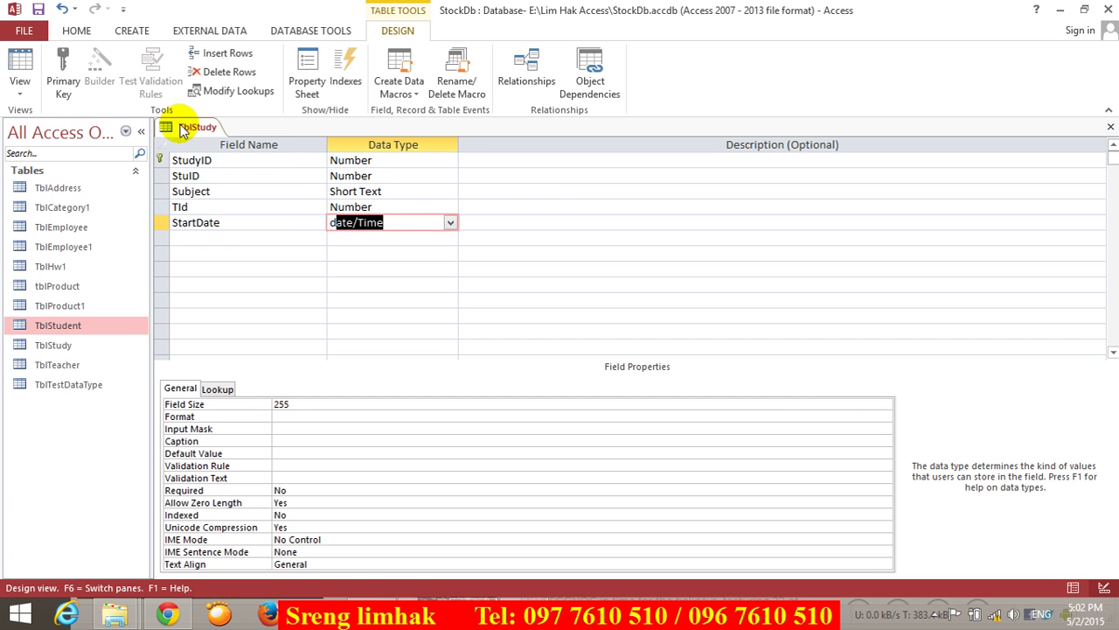
{"action": "right_click", "coordinate": [193, 127]}
{"action": "left_click", "coordinate": [217, 133]}
{"action": "right_click", "coordinate": [175, 128]}
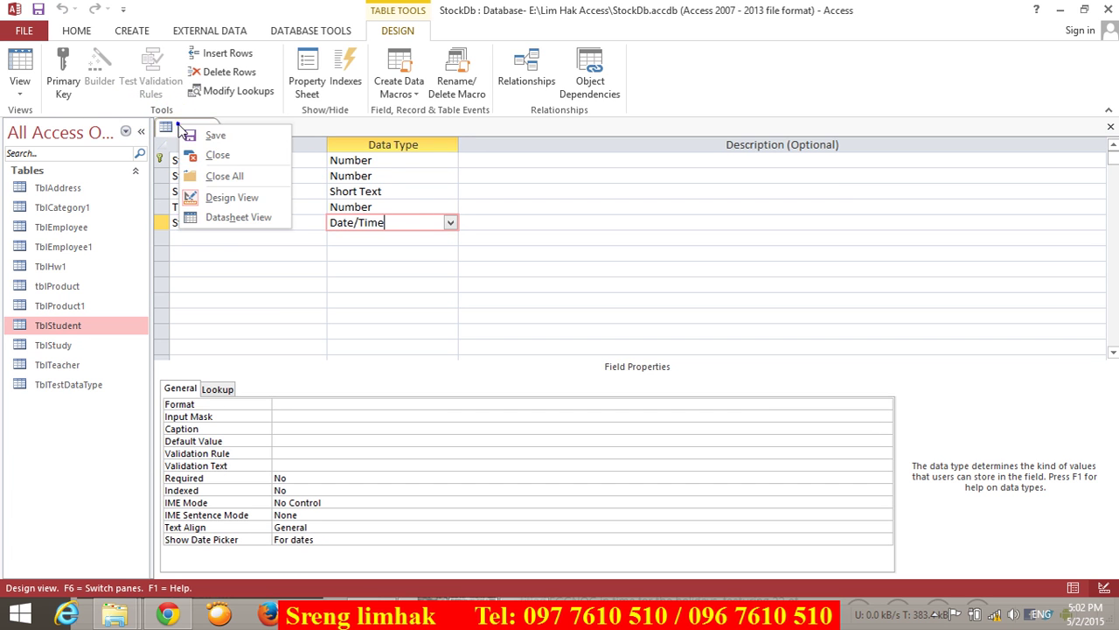
{"action": "left_click", "coordinate": [197, 156]}
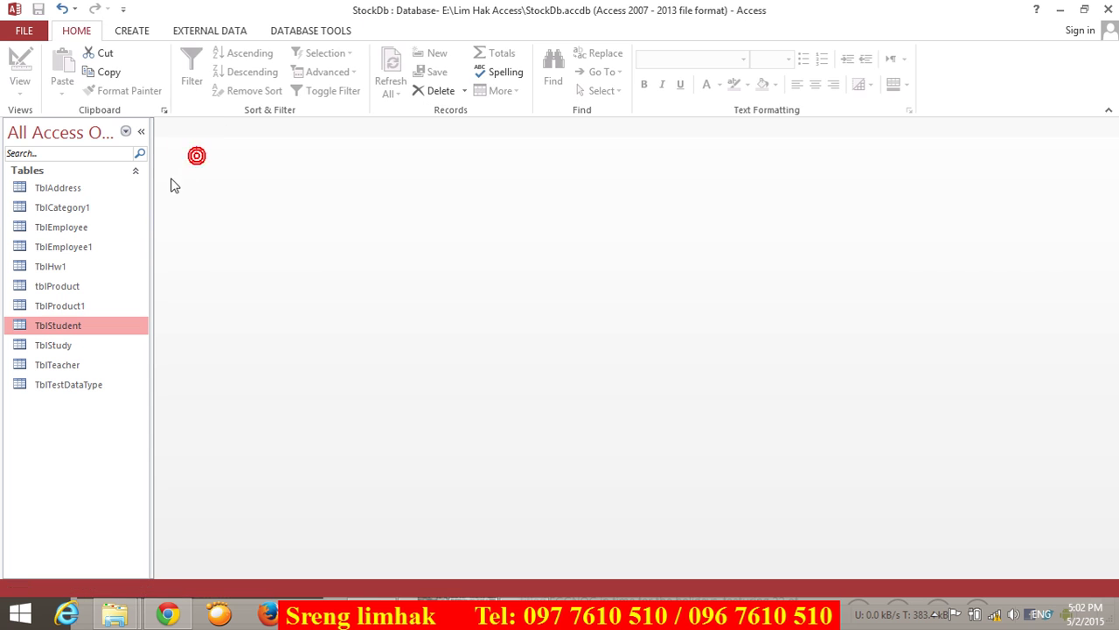
Open the Relationships window and add TblTeacher, TblStudy and TblStudent to the layout
{"action": "left_click", "coordinate": [288, 30]}
{"action": "left_click", "coordinate": [197, 83]}
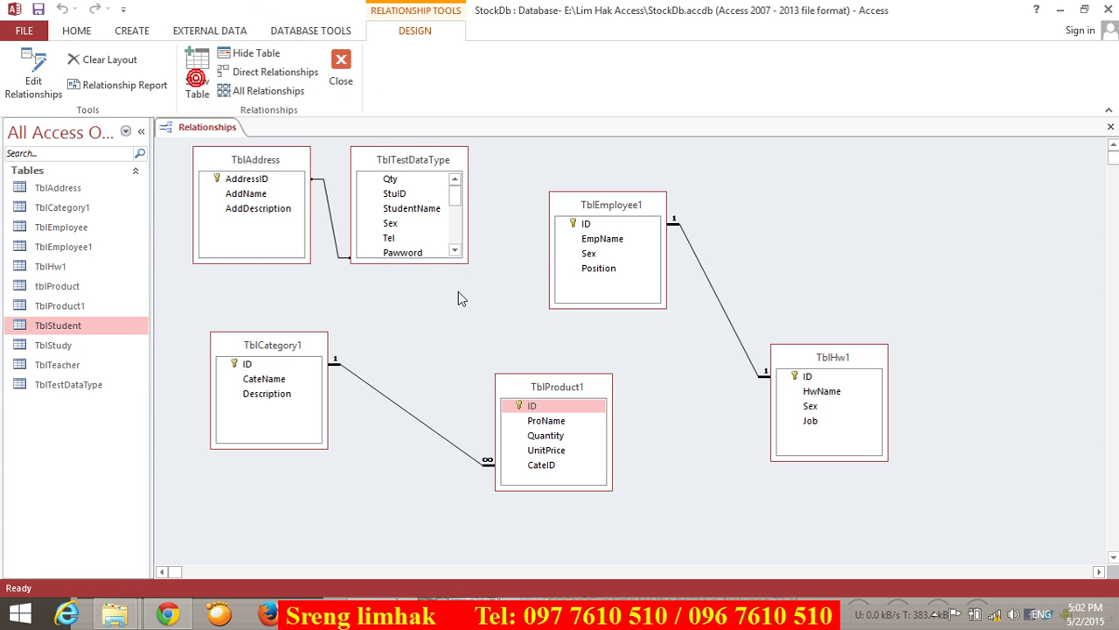
{"action": "right_click", "coordinate": [831, 235]}
{"action": "left_click", "coordinate": [889, 244]}
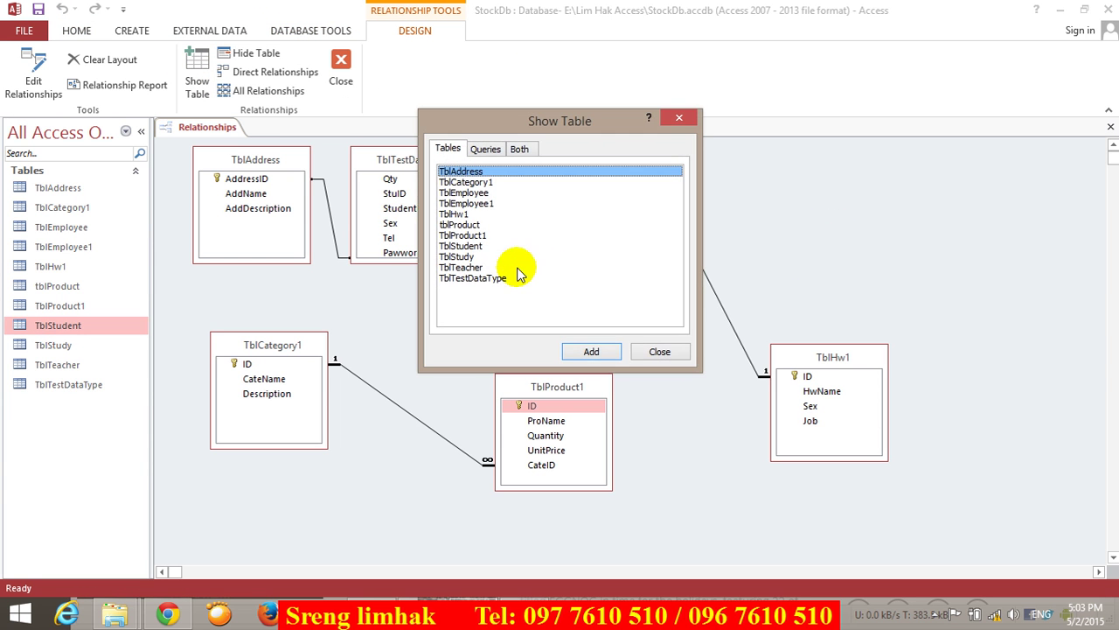
{"action": "left_click", "coordinate": [461, 267]}
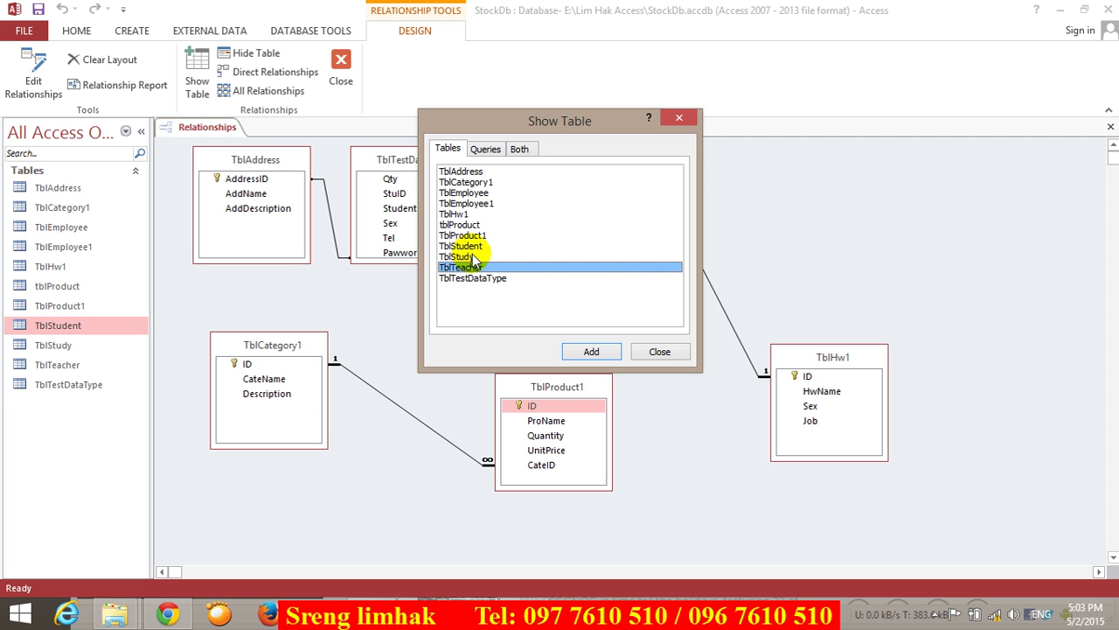
{"action": "left_click", "coordinate": [465, 256], "text": "ctrl"}
{"action": "left_click", "coordinate": [461, 245], "text": "ctrl"}
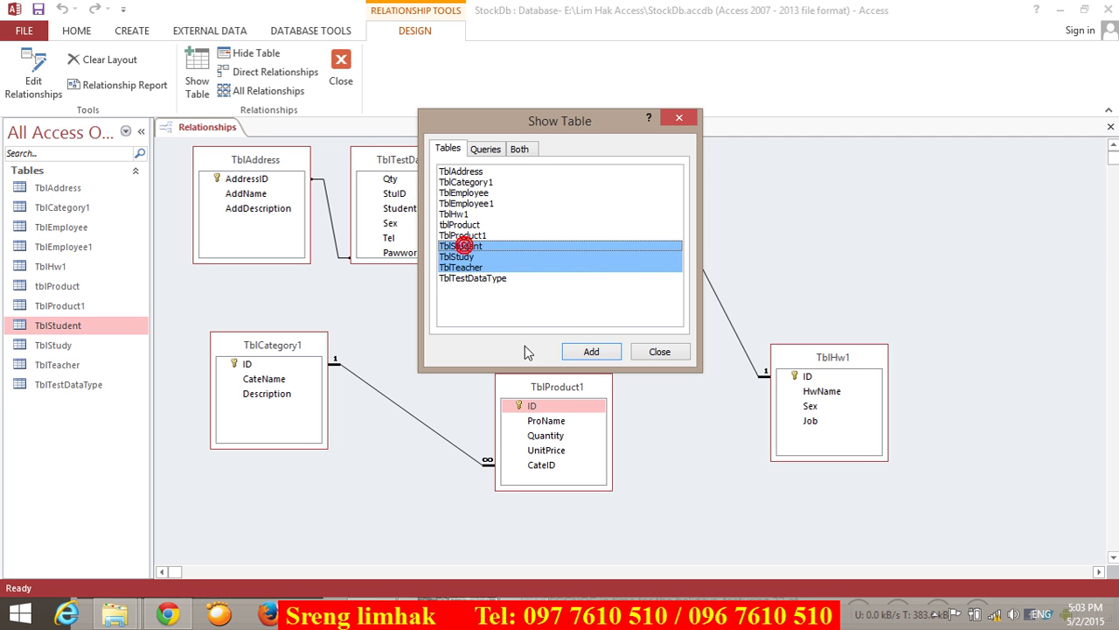
{"action": "left_click", "coordinate": [591, 351]}
{"action": "left_click", "coordinate": [660, 351]}
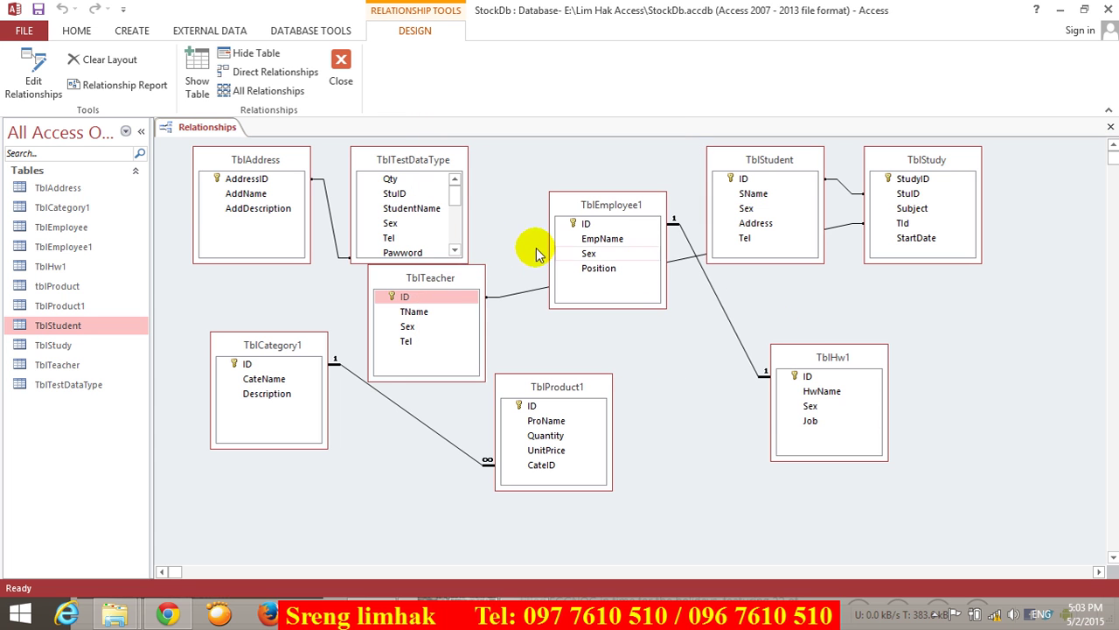
Rearrange the layout so TblStudy sits between TblStudent and TblTeacher, moving TblHw1 and TblEmployee1 out of the way
{"action": "left_click_drag", "start_coordinate": [452, 280], "coordinate": [1089, 251]}
{"action": "left_click_drag", "start_coordinate": [834, 356], "coordinate": [737, 455]}
{"action": "left_click_drag", "start_coordinate": [625, 211], "coordinate": [580, 194]}
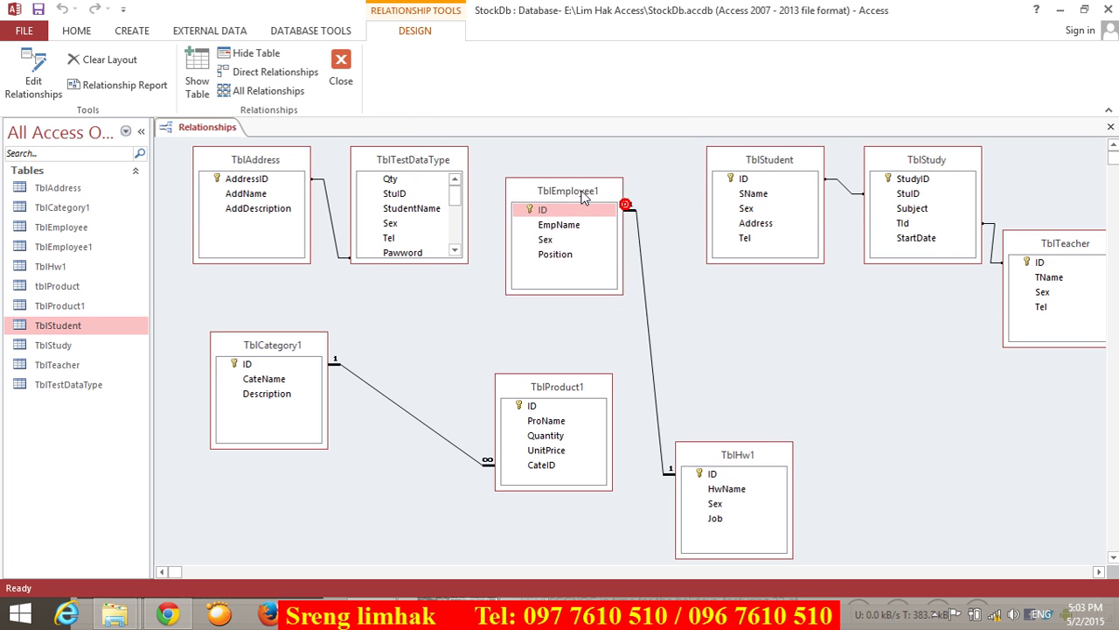
{"action": "left_click_drag", "start_coordinate": [773, 163], "coordinate": [712, 169]}
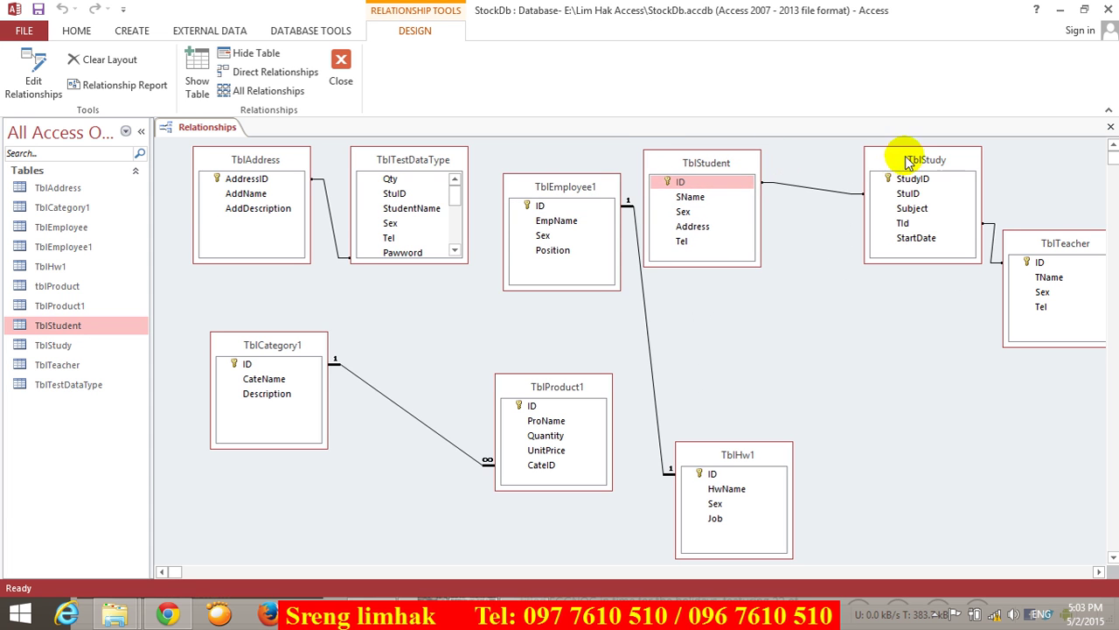
{"action": "left_click_drag", "start_coordinate": [886, 157], "coordinate": [854, 239]}
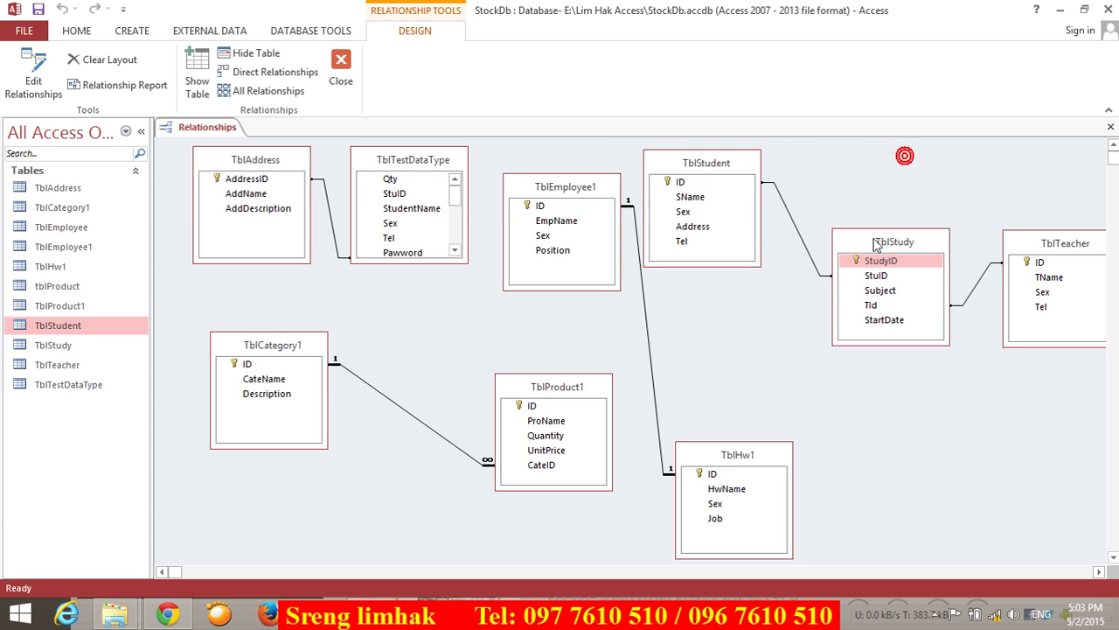
Edit the relationship between TblStudent's ID and TblStudy's StuID to enforce referential integrity
{"action": "right_click", "coordinate": [797, 238]}
{"action": "left_click", "coordinate": [811, 238]}
{"action": "left_click", "coordinate": [491, 253]}
{"action": "left_click", "coordinate": [666, 168]}
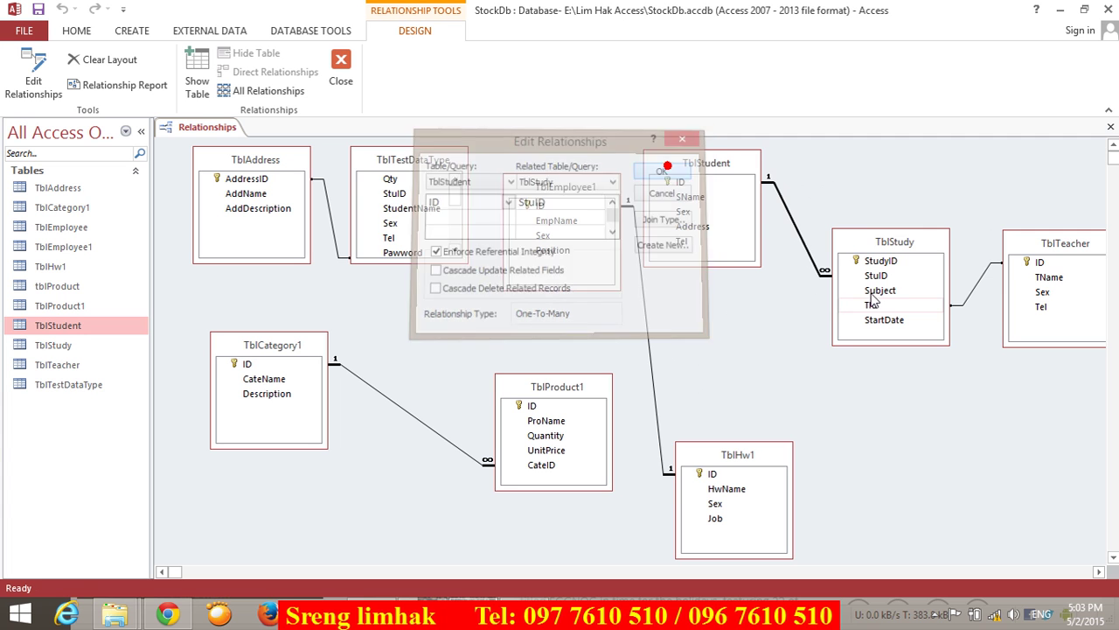
Enforce referential integrity on the relationship between TblTeacher's ID and TblStudy's TId
{"action": "right_click", "coordinate": [976, 291]}
{"action": "left_click", "coordinate": [982, 300]}
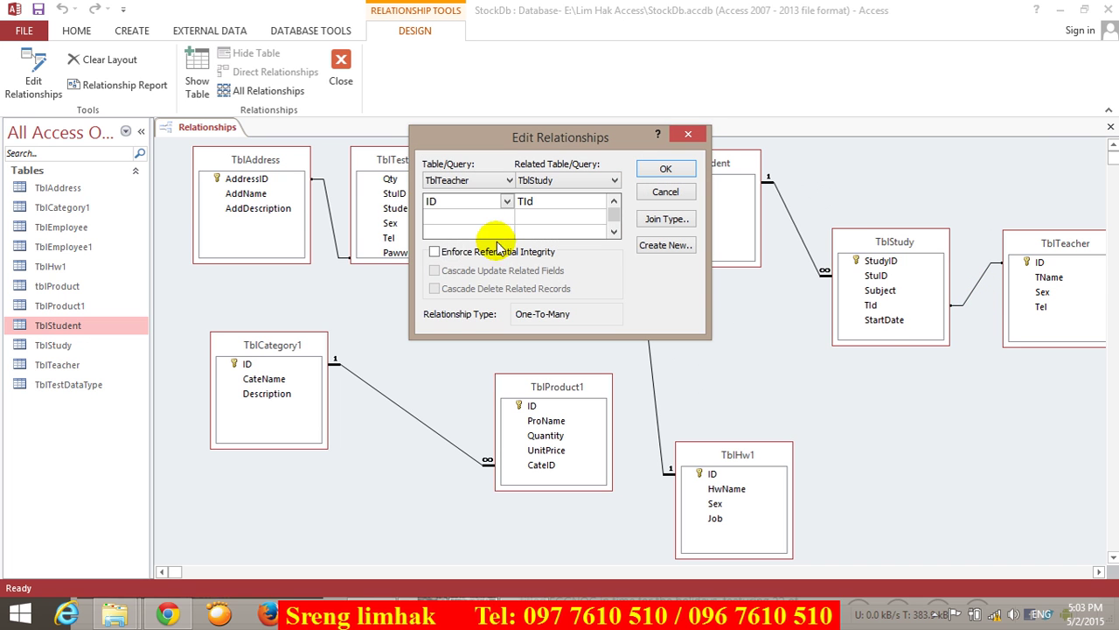
{"action": "left_click", "coordinate": [446, 254]}
{"action": "left_click", "coordinate": [666, 168]}
Move TblStudy slightly lower and TblTeacher closer to it, and close the Relationships window
{"action": "left_click_drag", "start_coordinate": [898, 247], "coordinate": [893, 269]}
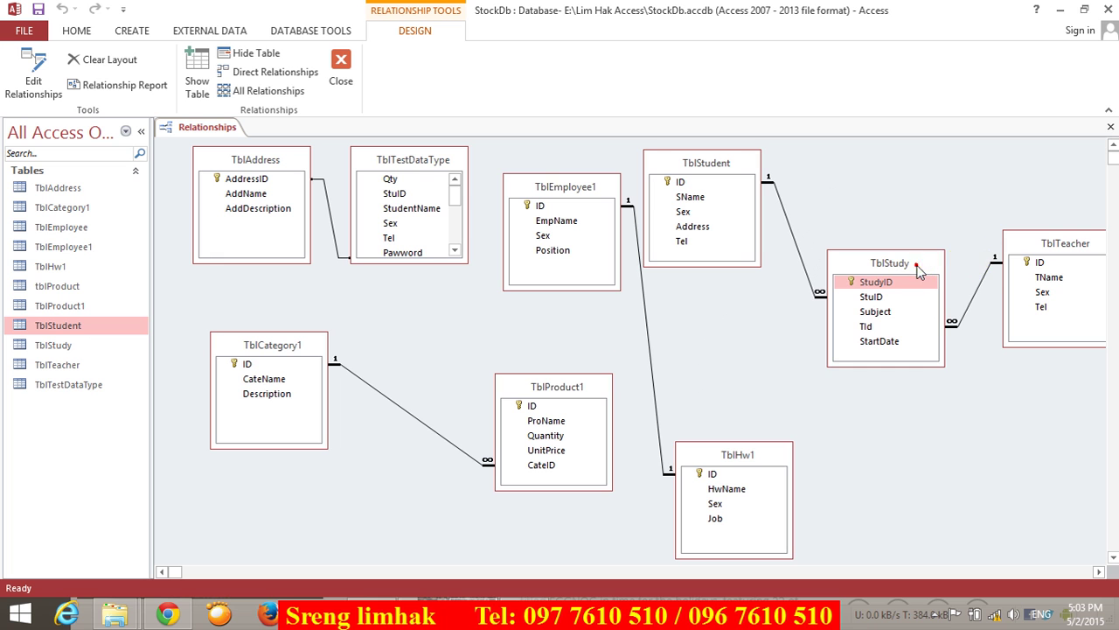
{"action": "left_click_drag", "start_coordinate": [916, 263], "coordinate": [909, 262]}
{"action": "left_click_drag", "start_coordinate": [1091, 243], "coordinate": [1049, 240]}
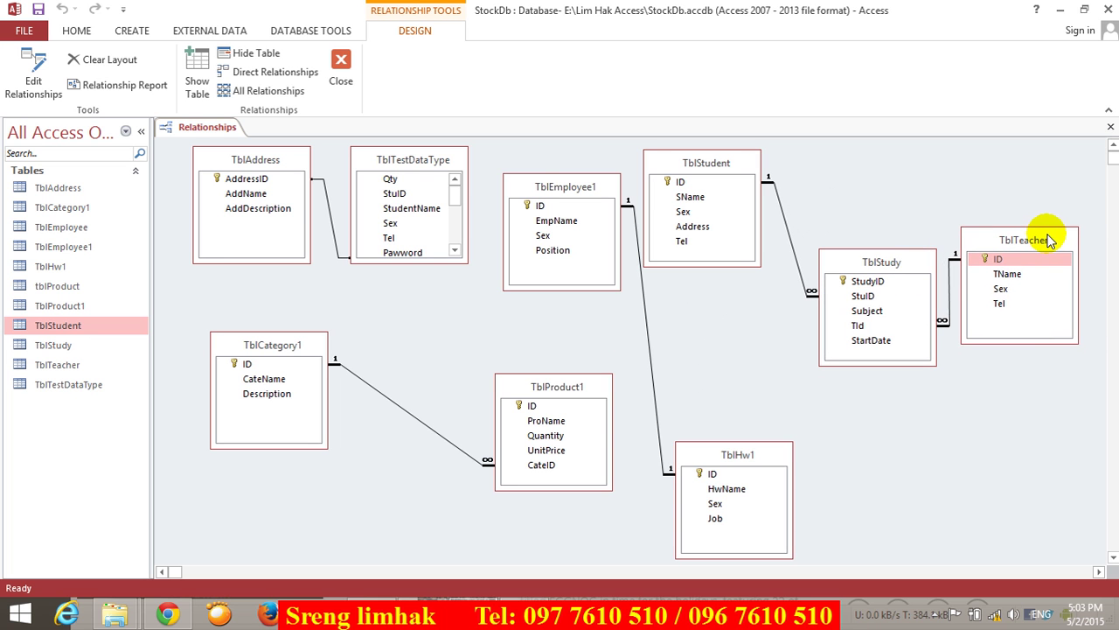
{"action": "left_click", "coordinate": [1067, 257]}
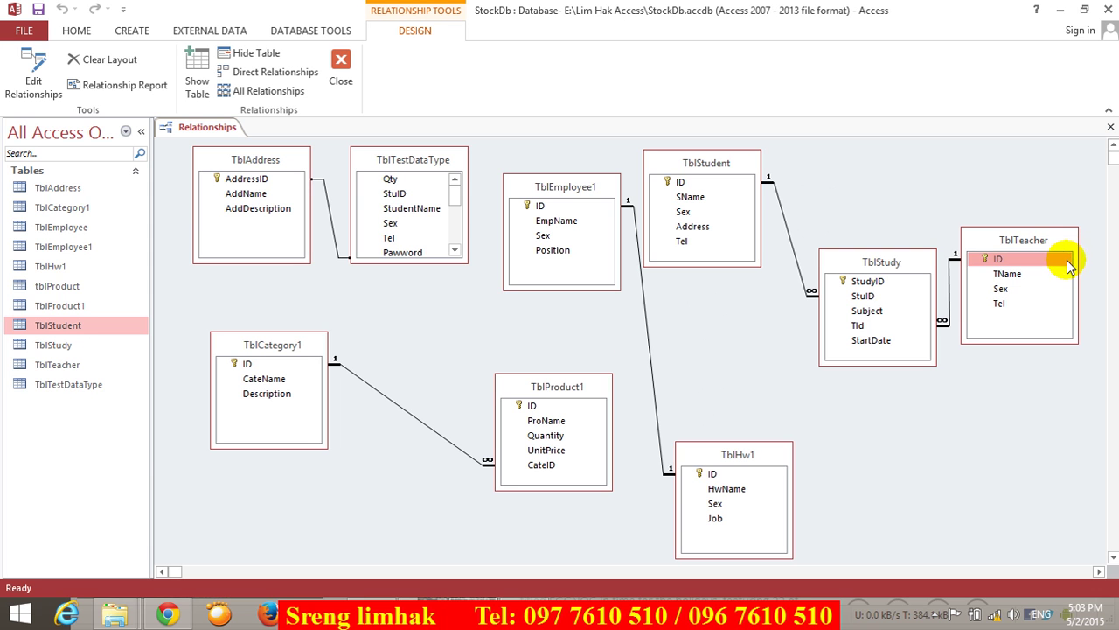
{"action": "right_click", "coordinate": [201, 131]}
{"action": "left_click", "coordinate": [243, 155]}
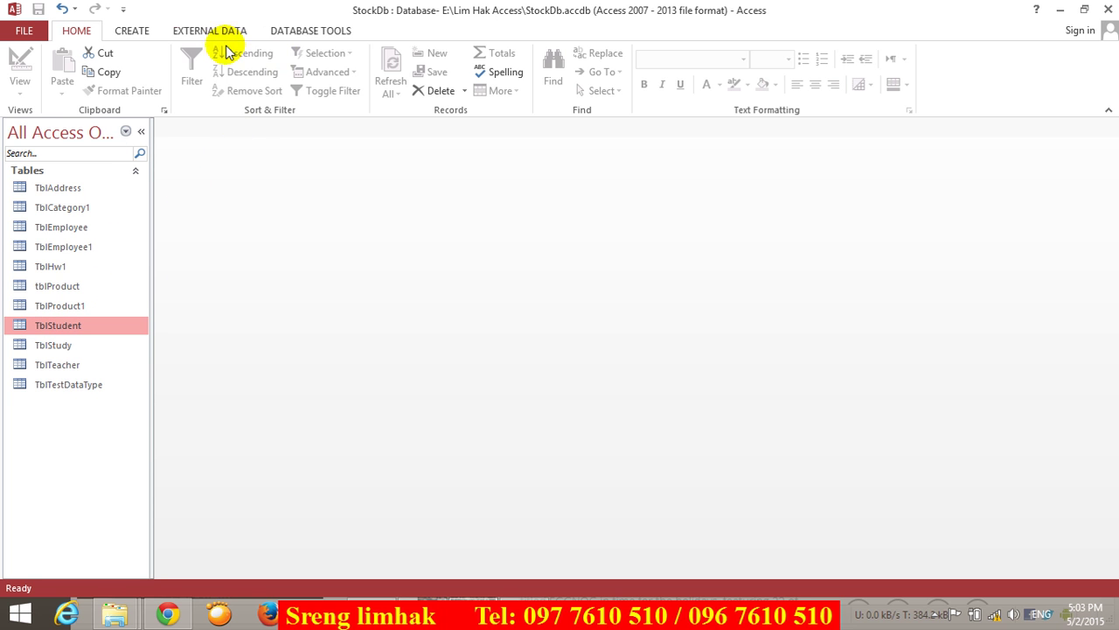
Reopen the Relationships window and space out TblStudy, TblTeacher and TblStudent with TblStudy below the other two
{"action": "left_click", "coordinate": [300, 29]}
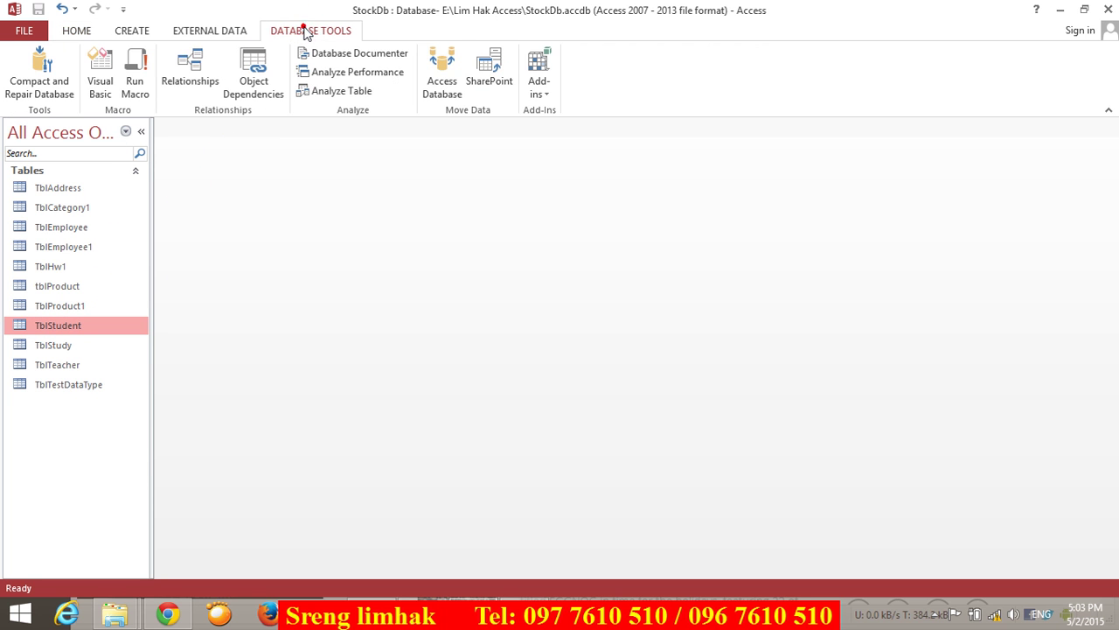
{"action": "left_click", "coordinate": [192, 62]}
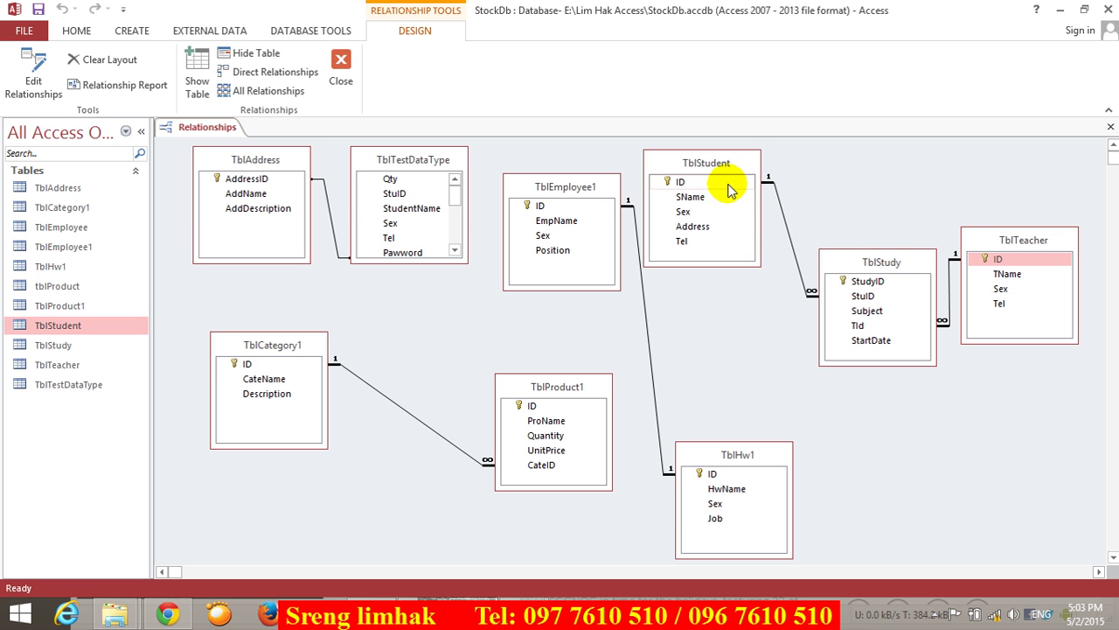
{"action": "left_click_drag", "start_coordinate": [906, 257], "coordinate": [863, 288]}
{"action": "mouse_move", "coordinate": [1008, 238]}
{"action": "left_mouse_down"}
{"action": "mouse_move", "coordinate": [1021, 222]}
{"action": "mouse_move", "coordinate": [1014, 231]}
{"action": "left_mouse_up"}
{"action": "left_click_drag", "start_coordinate": [878, 298], "coordinate": [910, 302]}
{"action": "left_click_drag", "start_coordinate": [706, 165], "coordinate": [718, 169]}
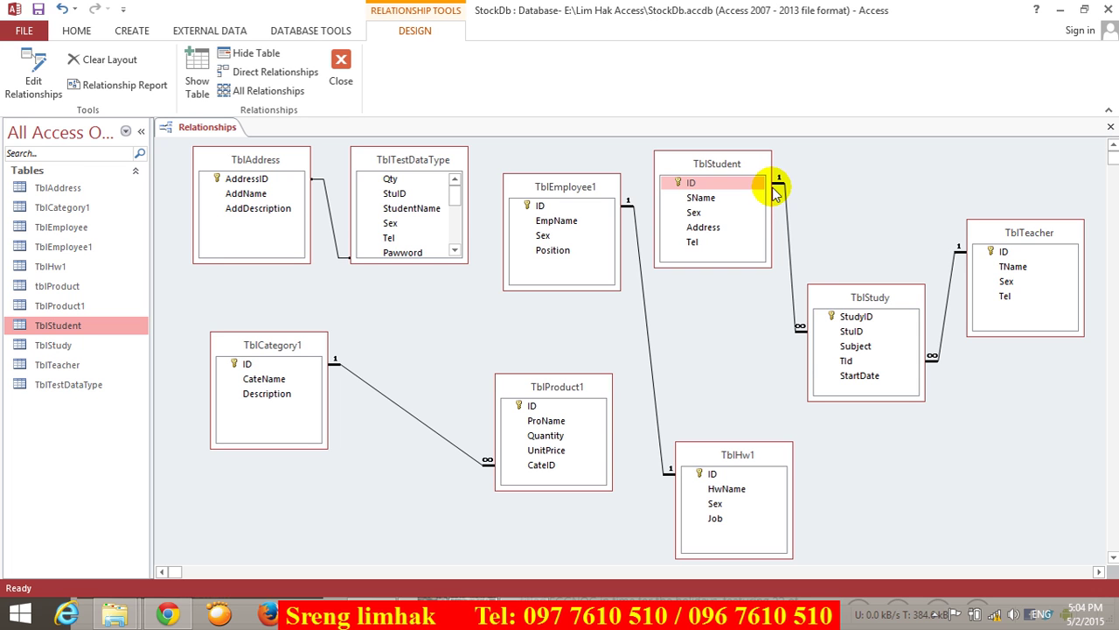
Examine the link between the ID key of TblStudent and the StuID field of TblStudy
{"action": "left_click", "coordinate": [850, 312]}
{"action": "left_click", "coordinate": [683, 183]}
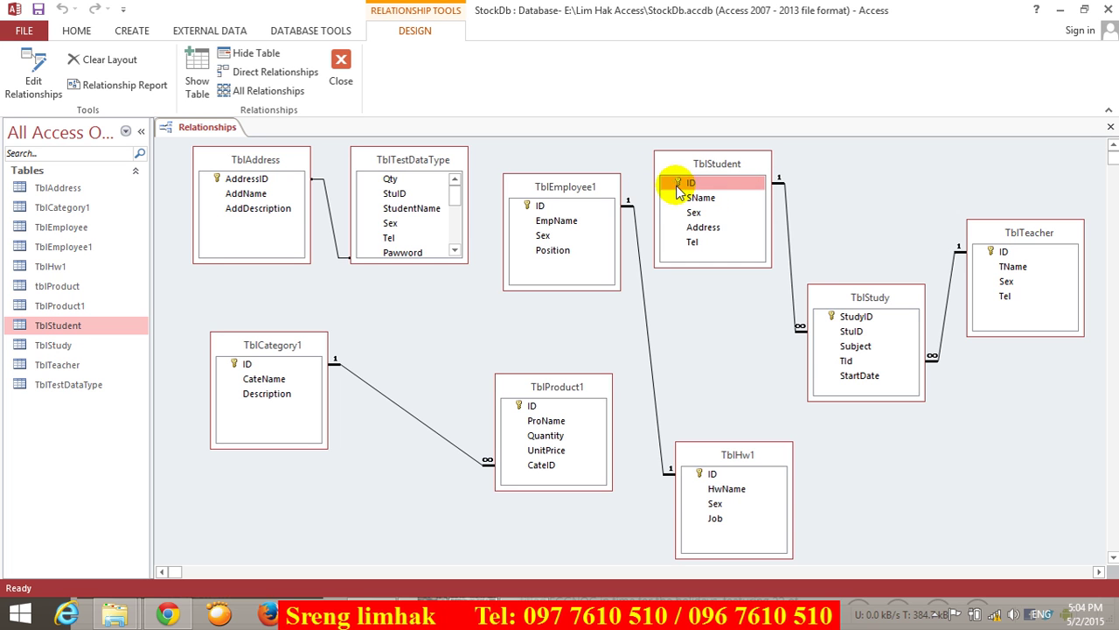
{"action": "left_click_drag", "start_coordinate": [710, 187], "coordinate": [813, 333]}
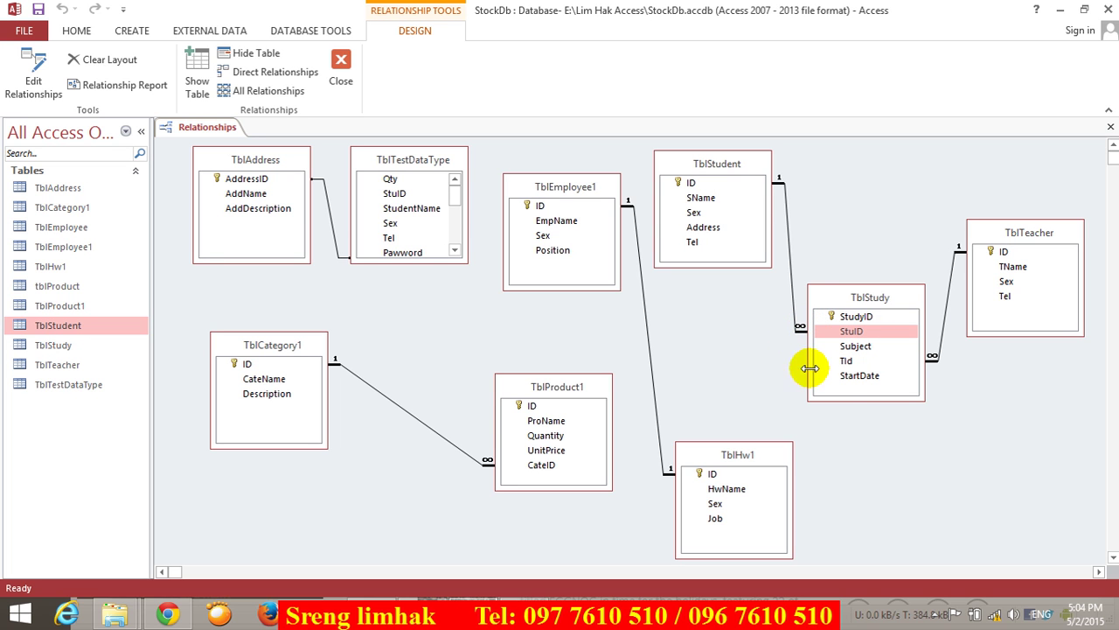